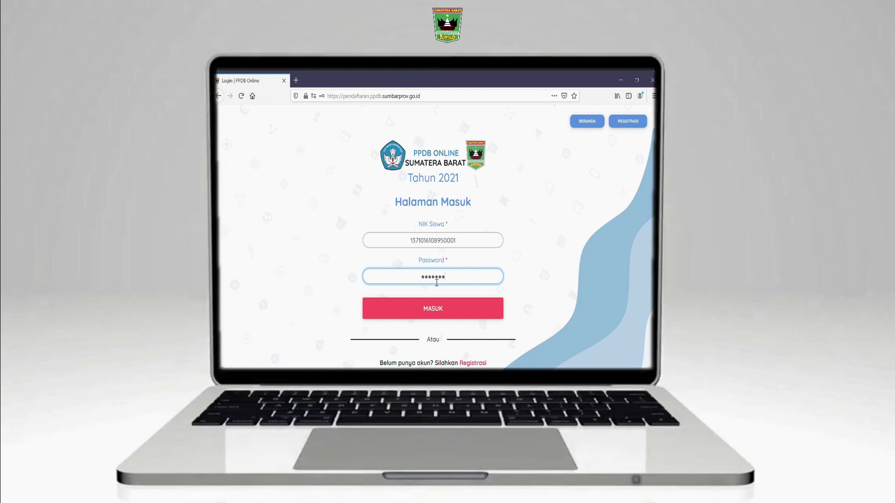
# Sign in, enter the student's NISN, and choose gender PEREMPUAN and religion ISLAM
pyautogui.click(433, 307)
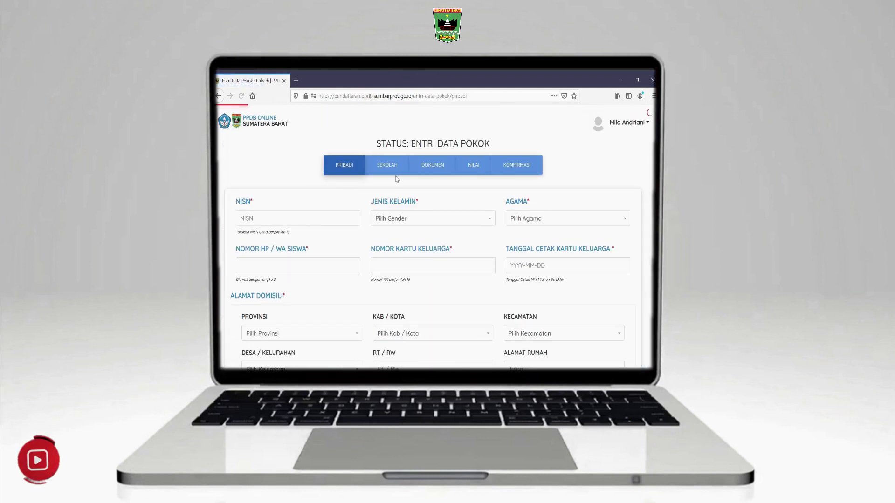
pyautogui.click(332, 224)
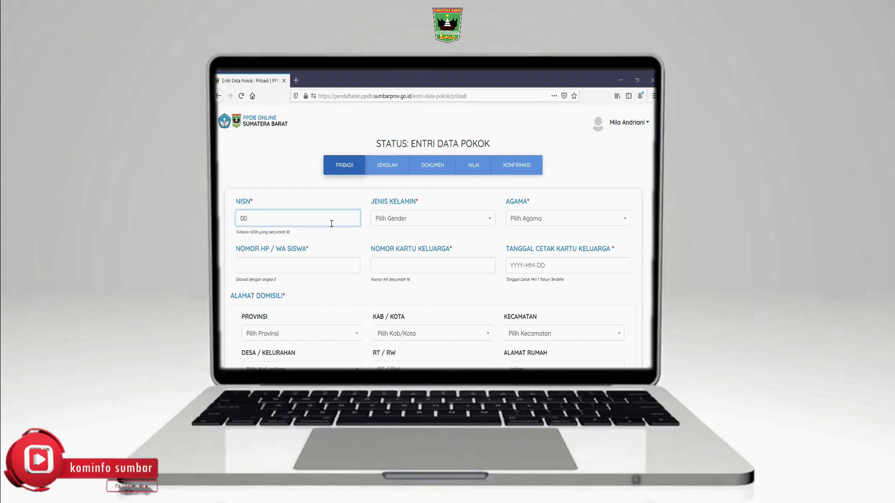
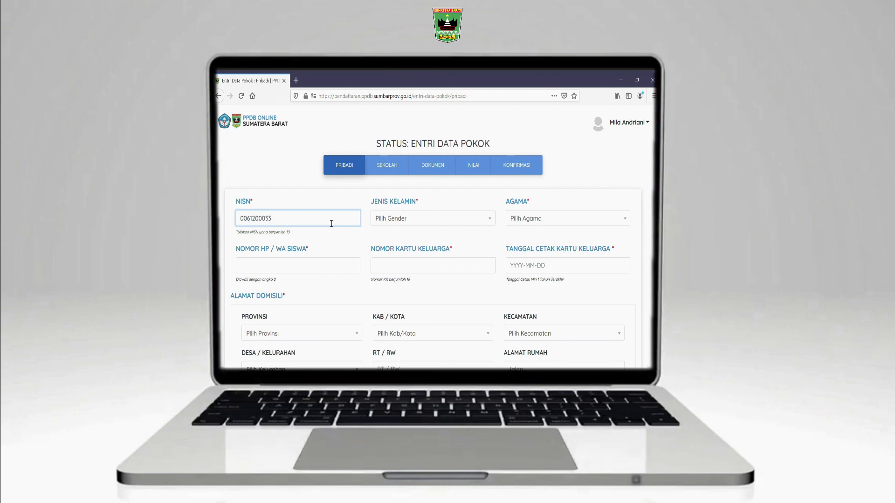
pyautogui.click(390, 223)
pyautogui.click(389, 282)
pyautogui.click(528, 221)
pyautogui.click(525, 269)
# Enter the student's phone number and move on to the family card number field
pyautogui.click(312, 268)
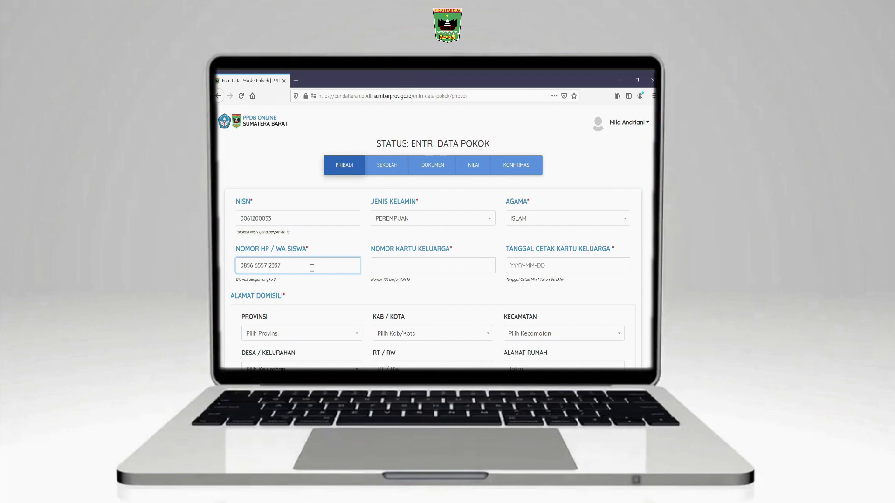
pyautogui.click(387, 273)
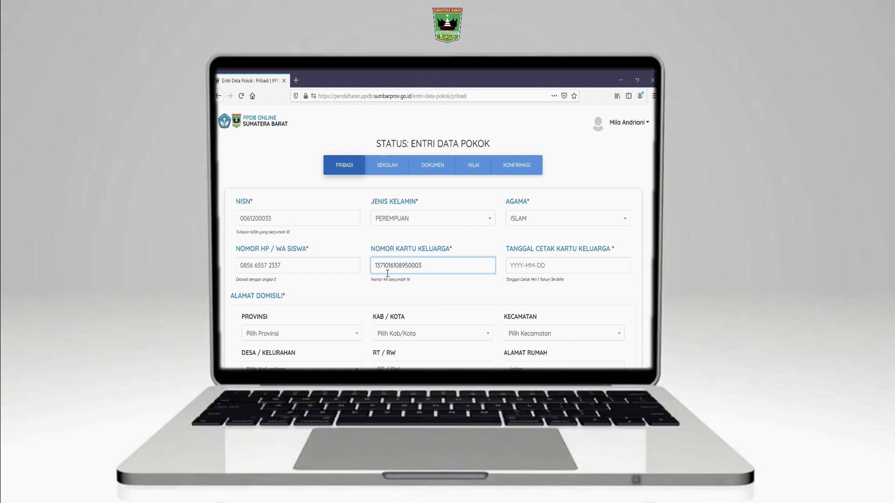
# Set the family card print date to 31 May 2016 in the calendar
pyautogui.click(535, 273)
pyautogui.click(563, 127)
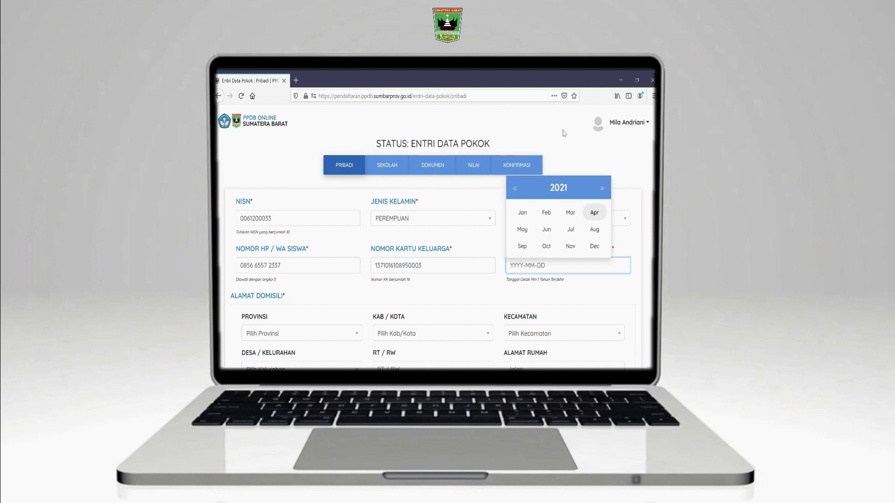
pyautogui.click(543, 192)
pyautogui.click(515, 188)
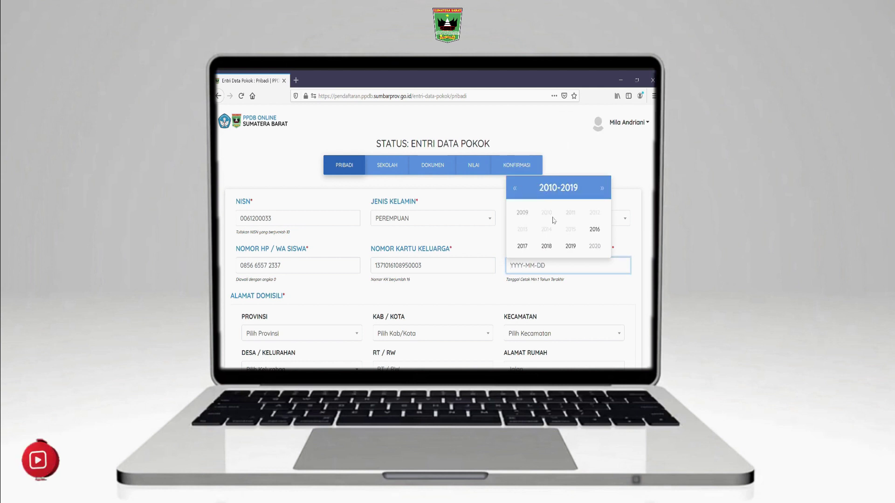
pyautogui.click(595, 229)
pyautogui.click(521, 229)
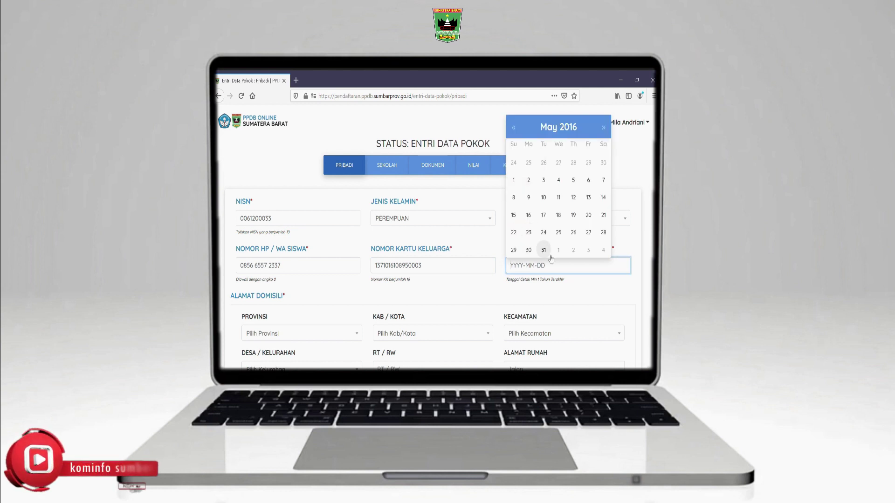
pyautogui.click(542, 250)
# Choose province SUMATERA BARAT, city KOTA BUKITTINGGI, district GUGUAK PANJANG and the home village
pyautogui.scroll(-1, 446, 301)
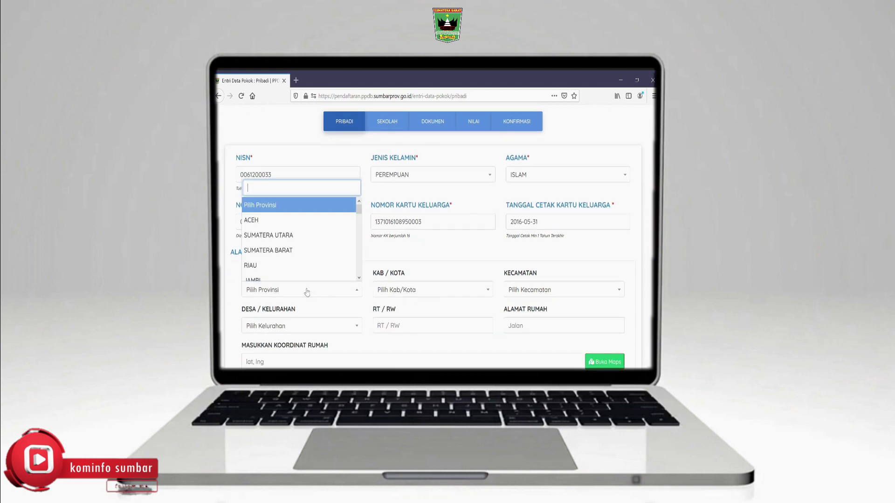
pyautogui.click(307, 291)
pyautogui.click(301, 254)
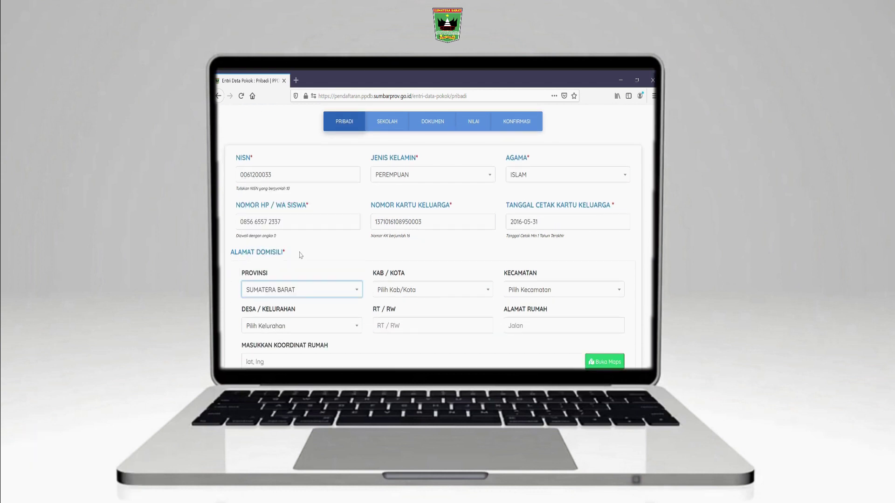
pyautogui.click(409, 293)
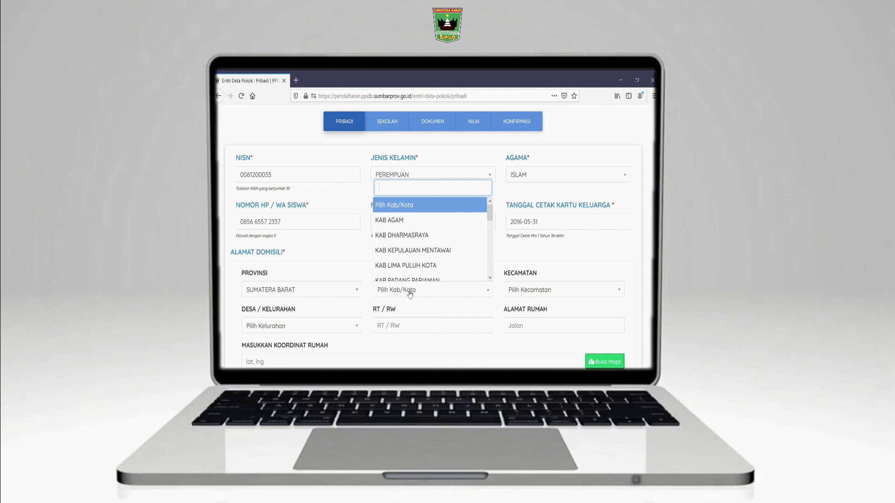
pyautogui.write('buki')
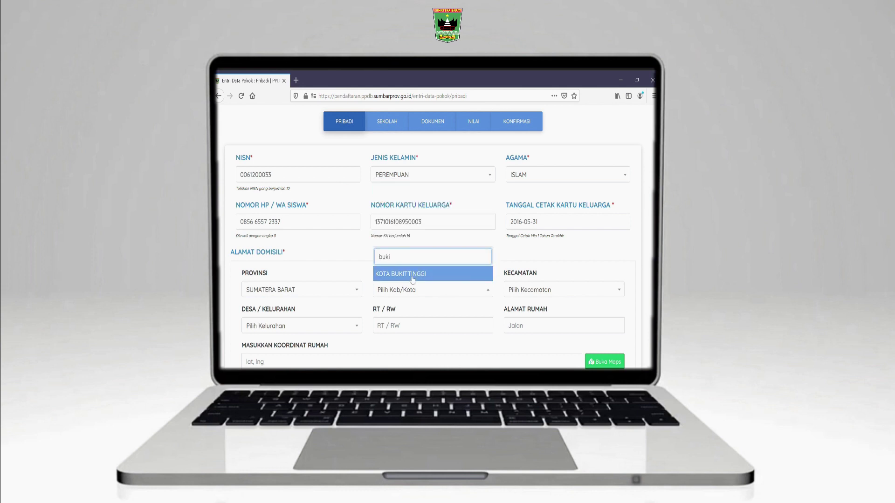
pyautogui.click(411, 275)
pyautogui.click(534, 290)
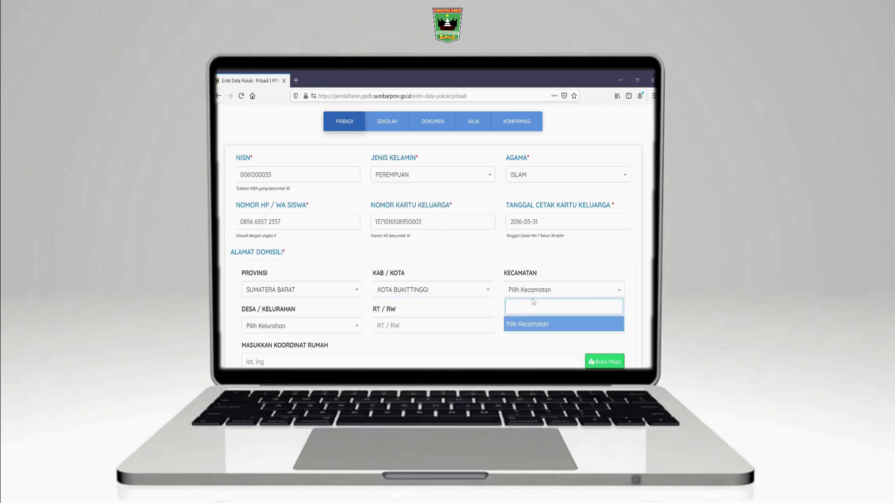
pyautogui.click(536, 297)
pyautogui.click(536, 296)
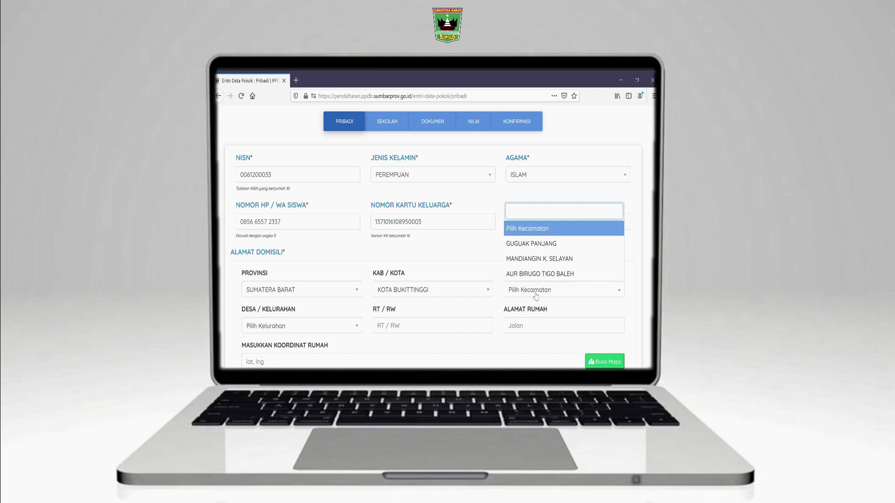
pyautogui.click(537, 246)
pyautogui.click(317, 329)
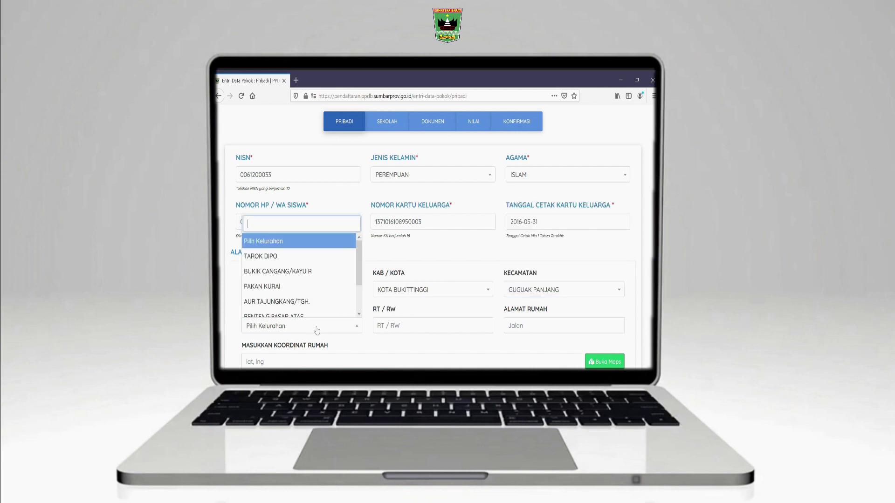
pyautogui.click(304, 274)
# Enter the RT/RW and the home street address, then bring up the home-coordinates map
pyautogui.click(406, 334)
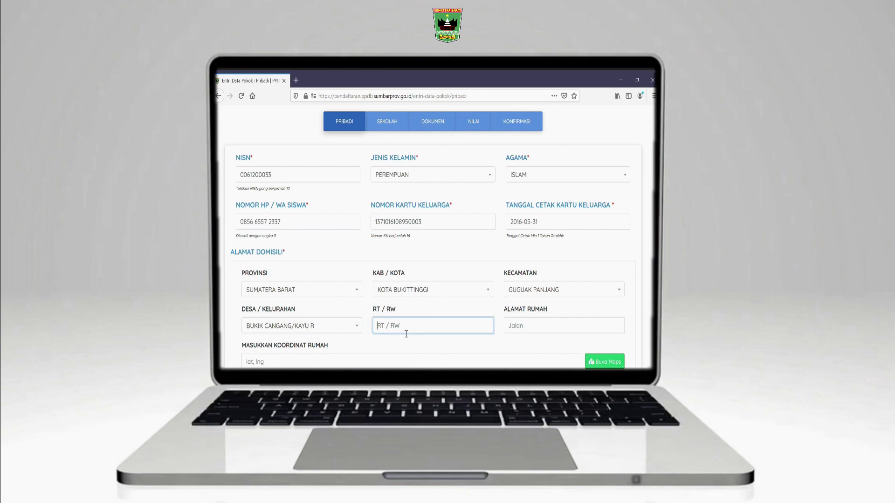
pyautogui.write('01 / 03')
pyautogui.click(560, 329)
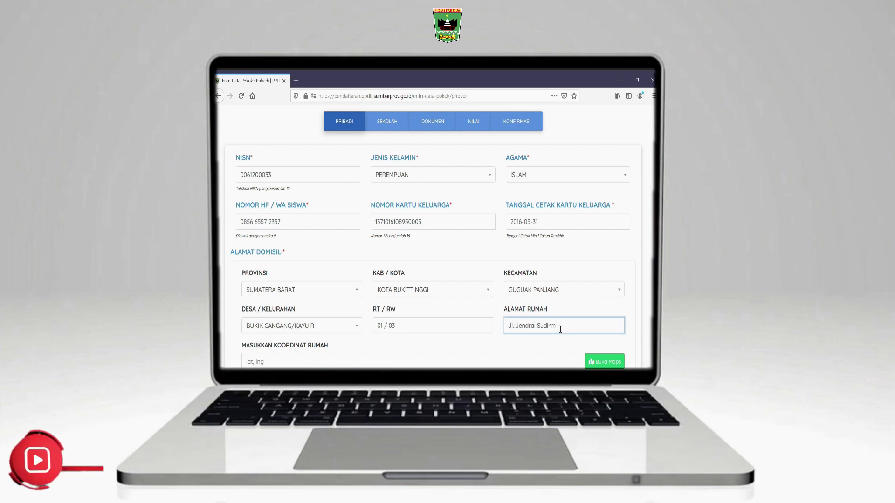
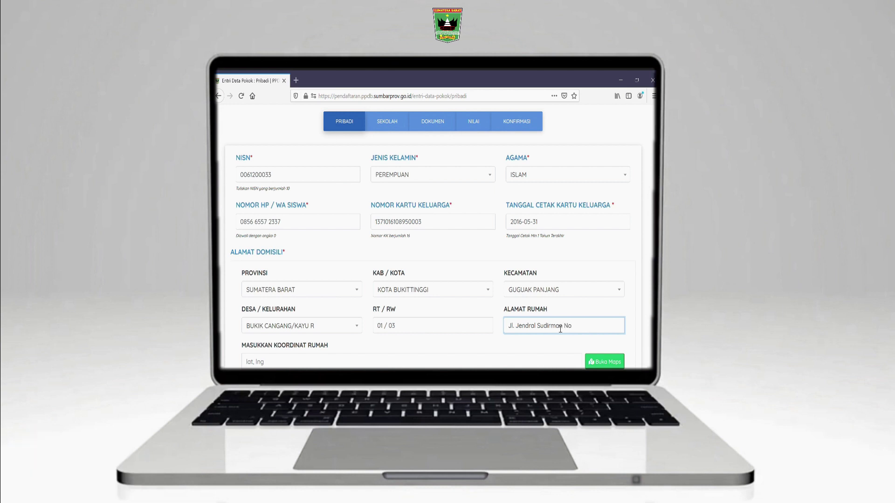
pyautogui.scroll(-2, 560, 329)
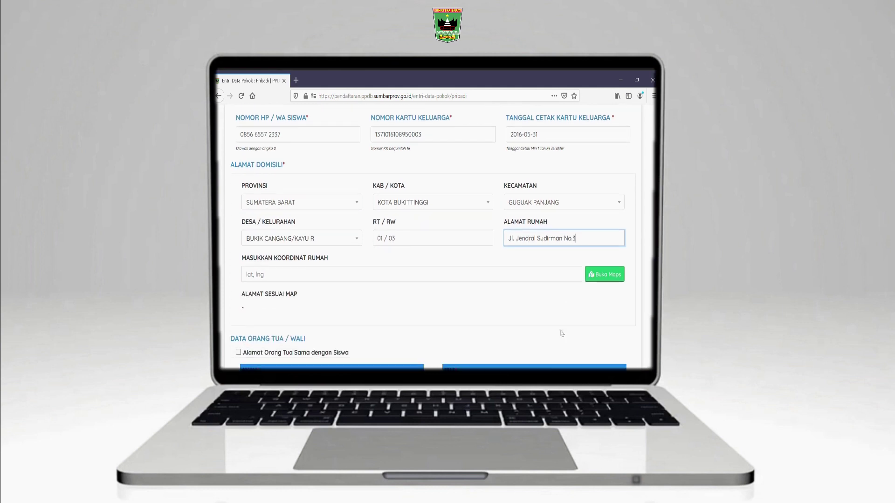
pyautogui.click(610, 279)
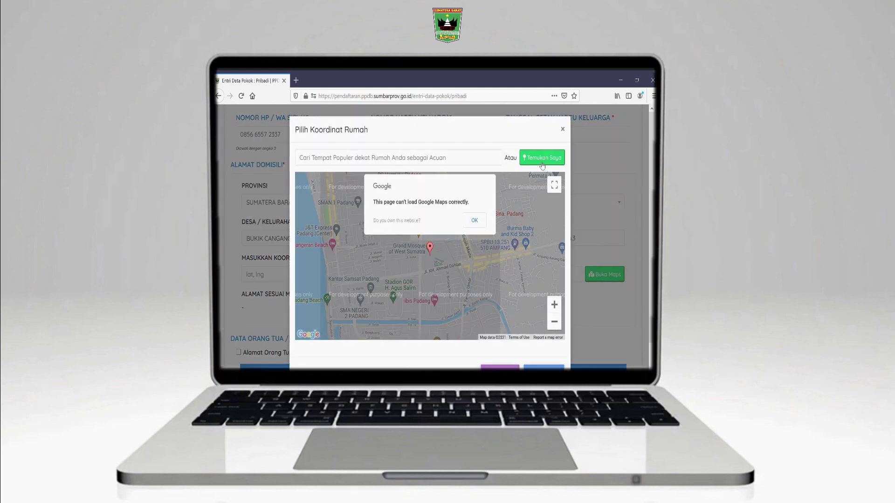
pyautogui.click(474, 220)
pyautogui.click(546, 157)
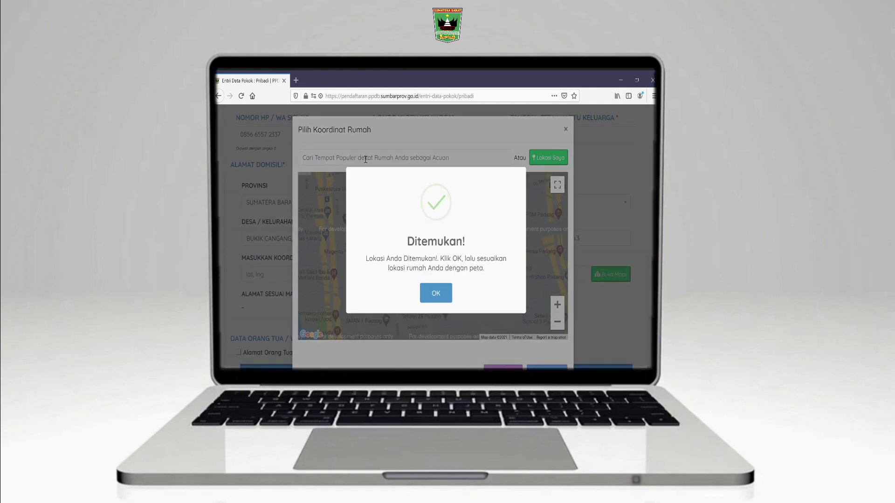
pyautogui.click(434, 298)
pyautogui.scroll(-1, 548, 354)
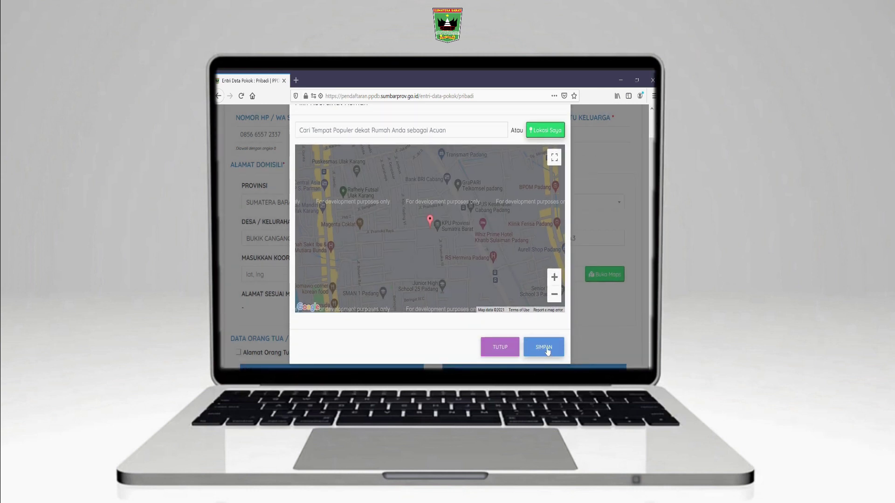
pyautogui.click(507, 350)
# Reuse the student's address for both parents; enter the father's name, occupation Petani, status Hidup
pyautogui.scroll(-2, 452, 329)
pyautogui.scroll(-2, 445, 327)
pyautogui.scroll(-3, 325, 236)
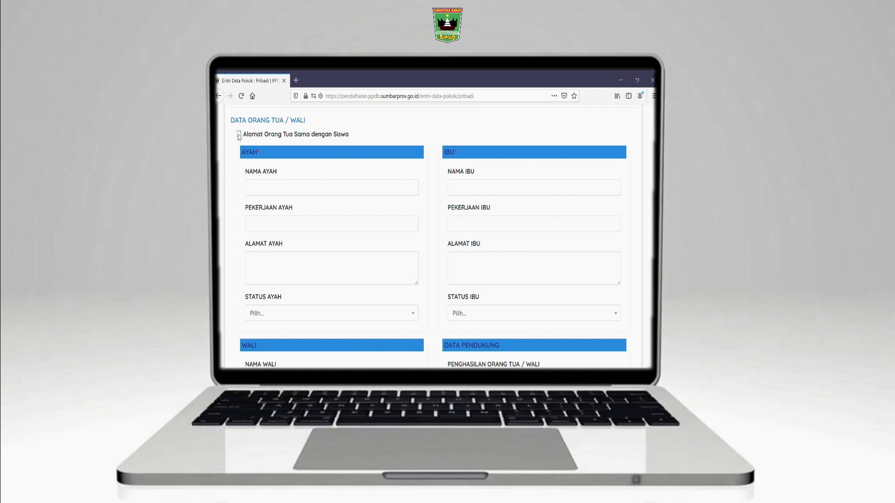
pyautogui.click(238, 135)
pyautogui.click(288, 193)
pyautogui.write('Jasmiral')
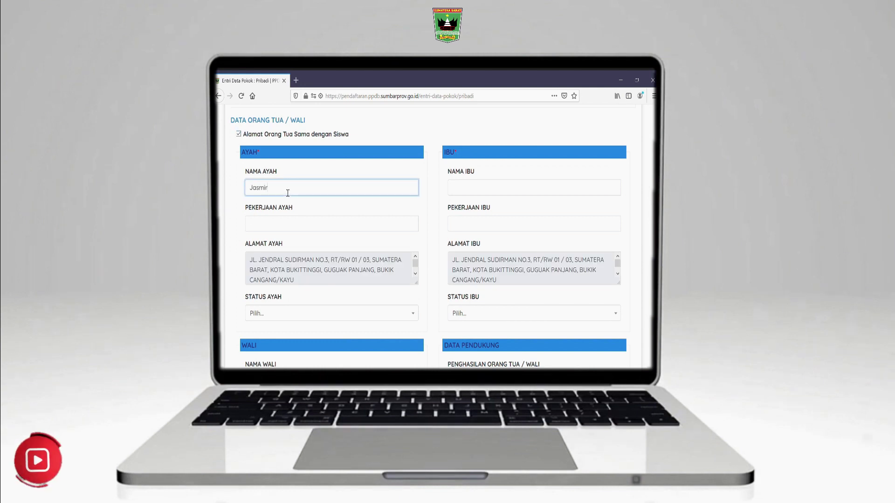
pyautogui.click(326, 229)
pyautogui.write('Petani')
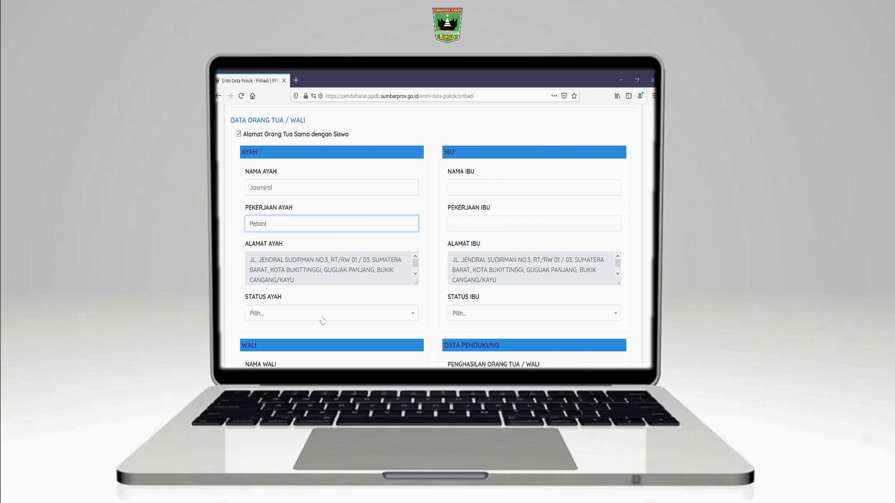
pyautogui.click(321, 314)
pyautogui.click(270, 282)
# Fill in the mother's details with status Hidup and set parents' income to under 1 Juta
pyautogui.click(486, 195)
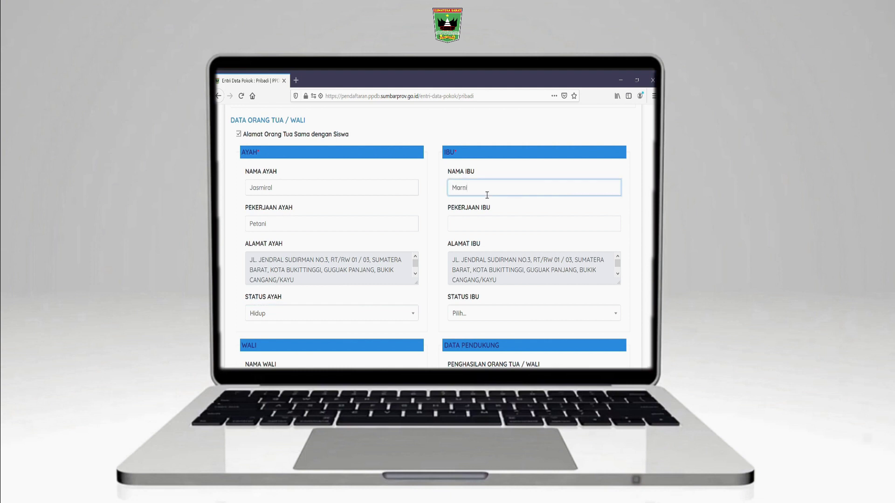
pyautogui.click(473, 224)
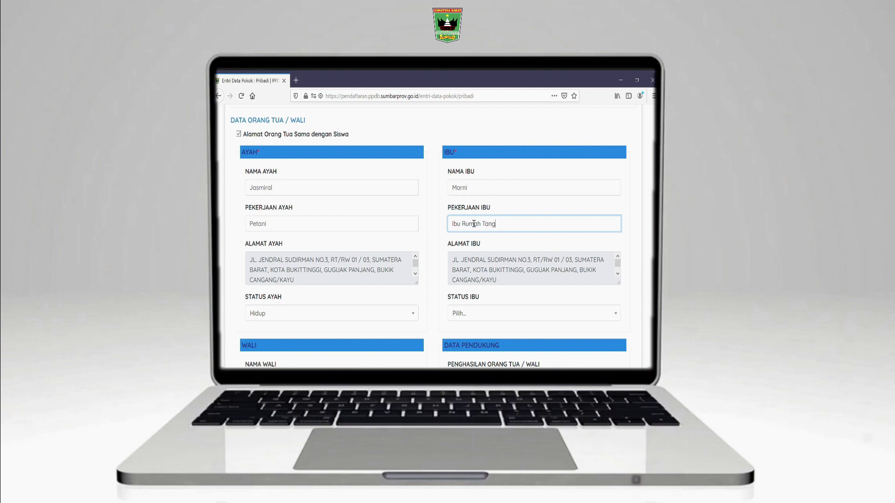
pyautogui.click(505, 314)
pyautogui.click(477, 286)
pyautogui.scroll(-4, 450, 310)
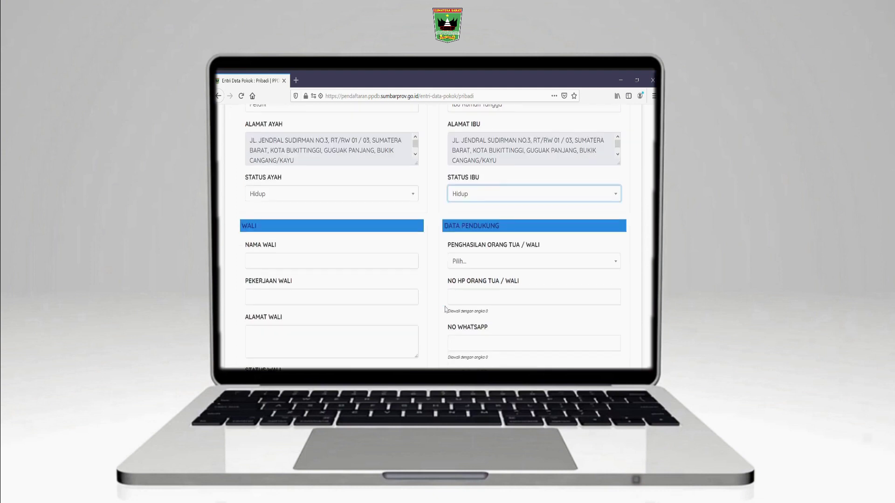
pyautogui.click(468, 210)
pyautogui.click(479, 253)
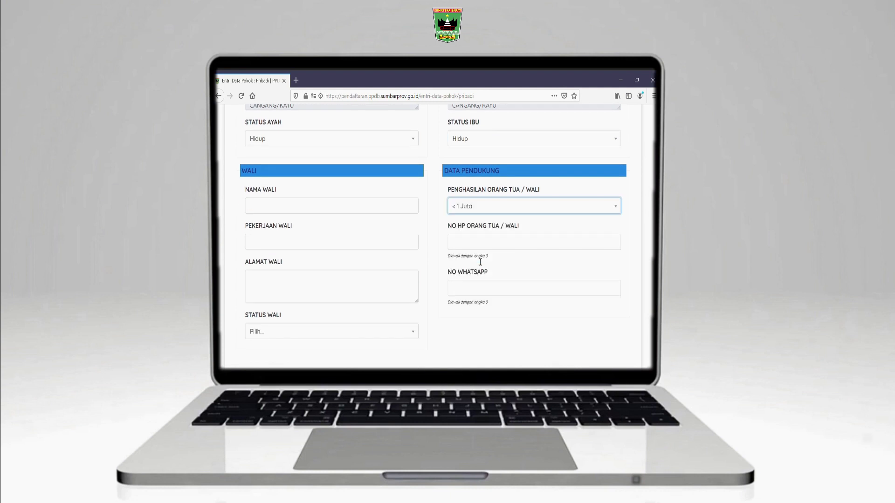
# Enter the parent's phone number, copy it into NO WHATSAPP, and save to continue
pyautogui.click(473, 248)
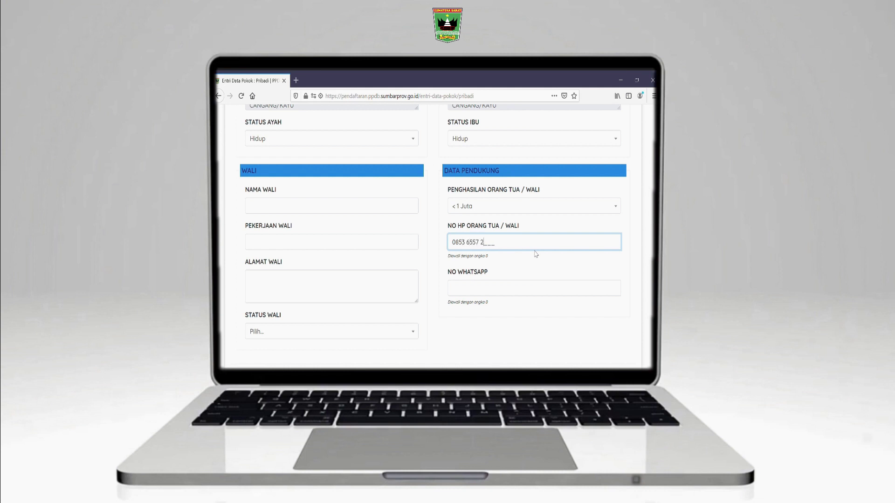
pyautogui.moveTo(493, 243); pyautogui.dragTo(449, 248)
pyautogui.hotkey('ctrl', 'c')
pyautogui.click(501, 289)
pyautogui.hotkey('ctrl', 'v')
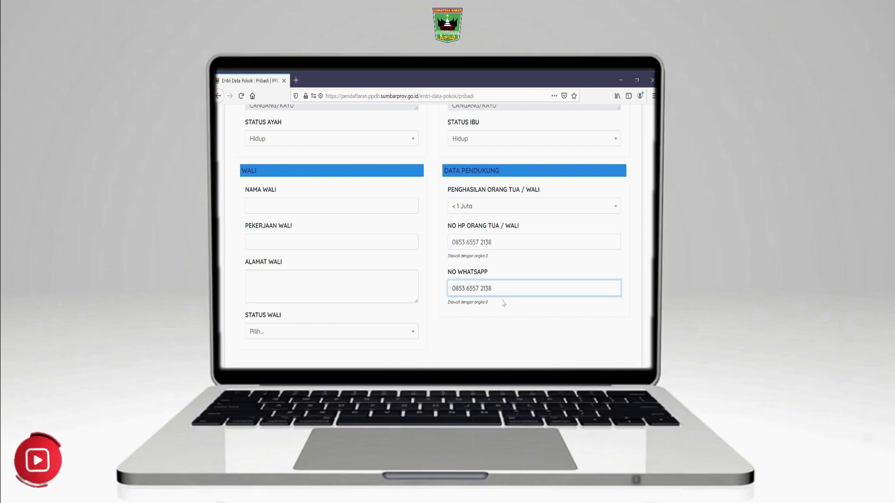
pyautogui.scroll(-2, 504, 302)
pyautogui.click(604, 330)
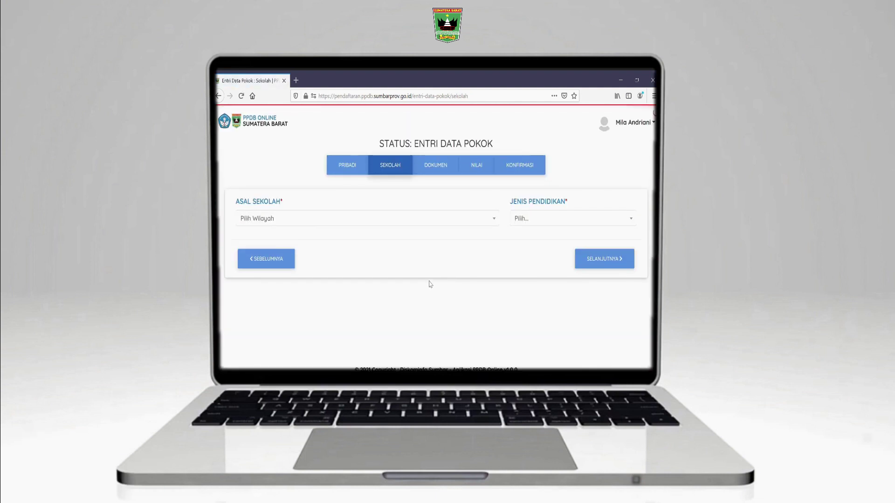
# Set the origin school region to SMP/MTs di Dalam Provinsi Sumatera Barat and type SMP
pyautogui.click(330, 224)
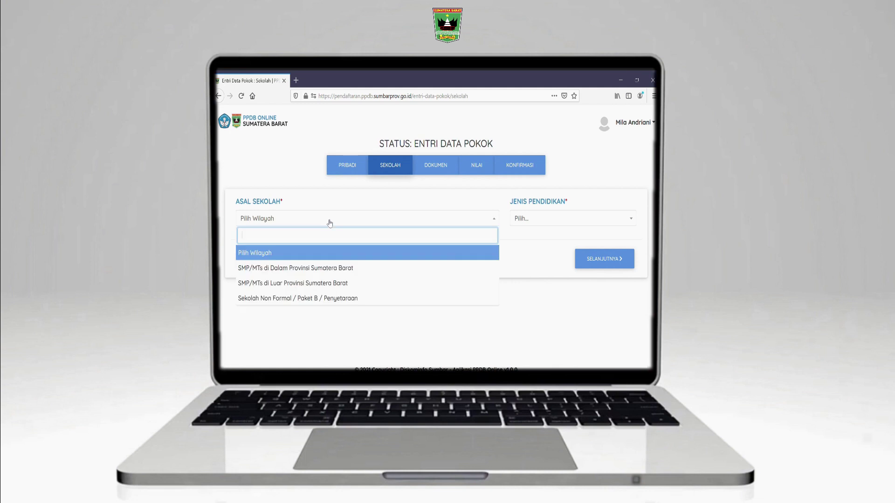
pyautogui.click(332, 269)
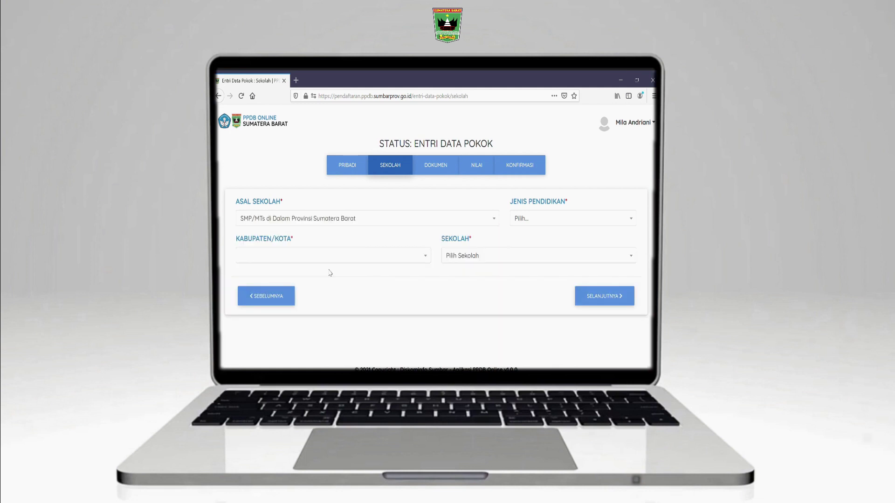
pyautogui.click(540, 223)
pyautogui.click(532, 270)
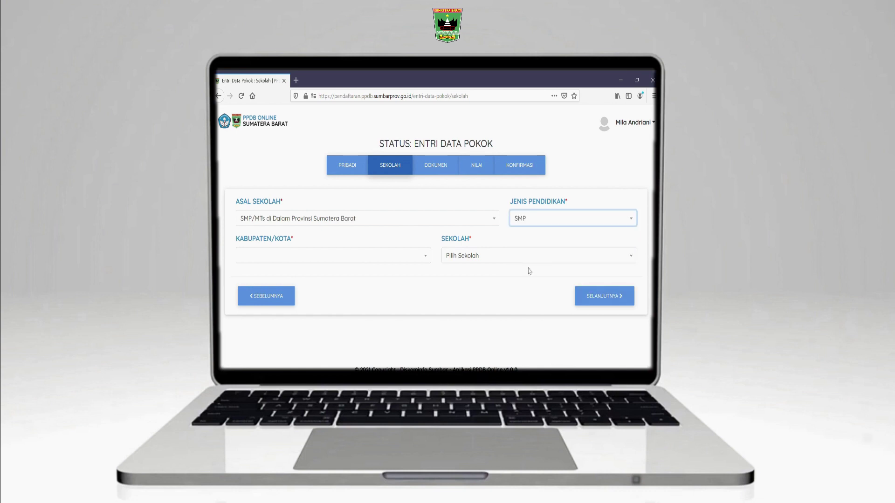
# Pick KOTA BUKITTINGGI and SMP NEGERI 1 UNGGUL BUKITTINGGI, then save and continue to documents
pyautogui.click(371, 256)
pyautogui.scroll(-3, 330, 309)
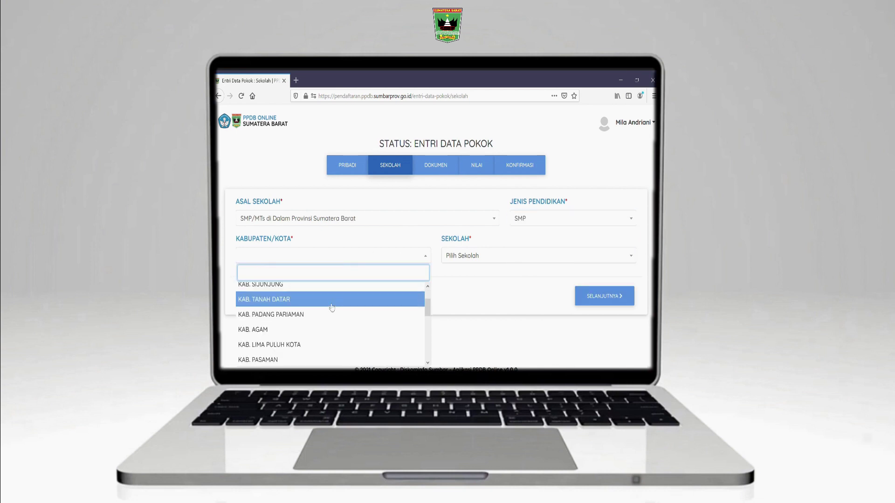
pyautogui.write('buki')
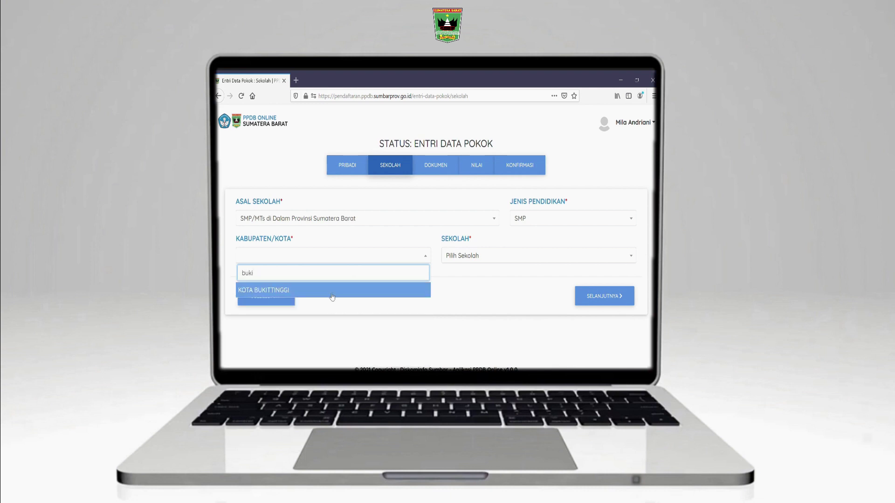
pyautogui.click(332, 289)
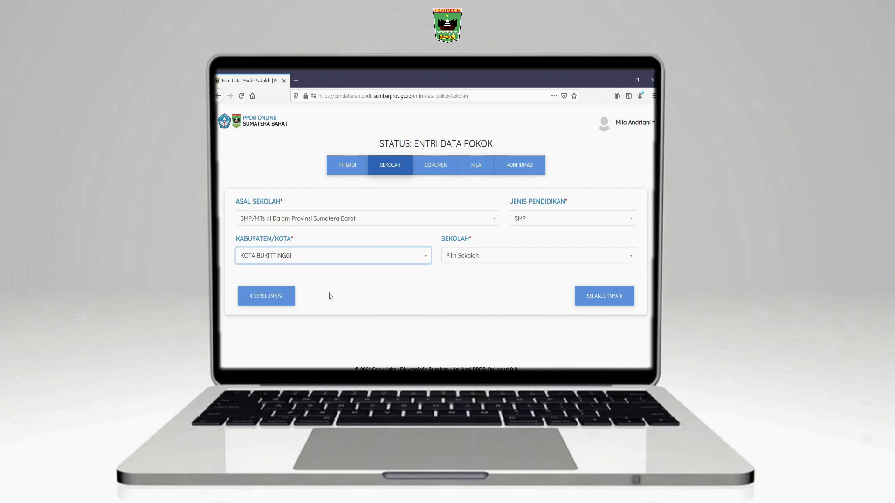
pyautogui.click(466, 266)
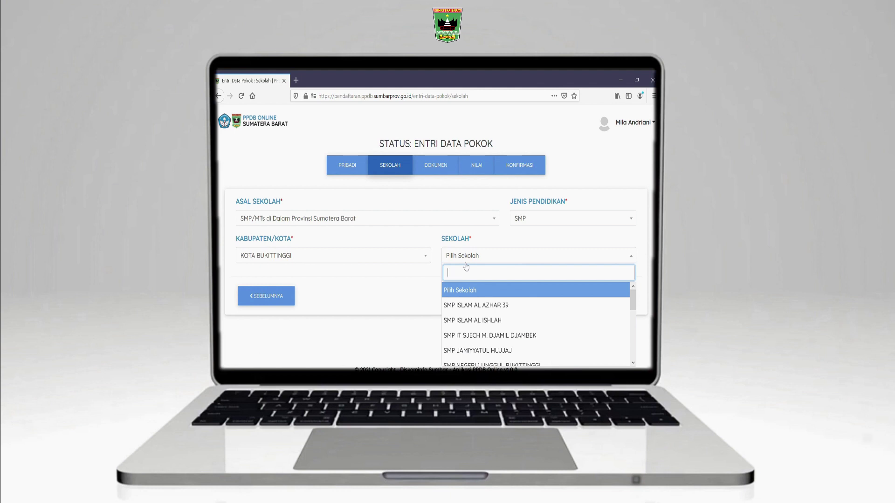
pyautogui.write('SMP 1')
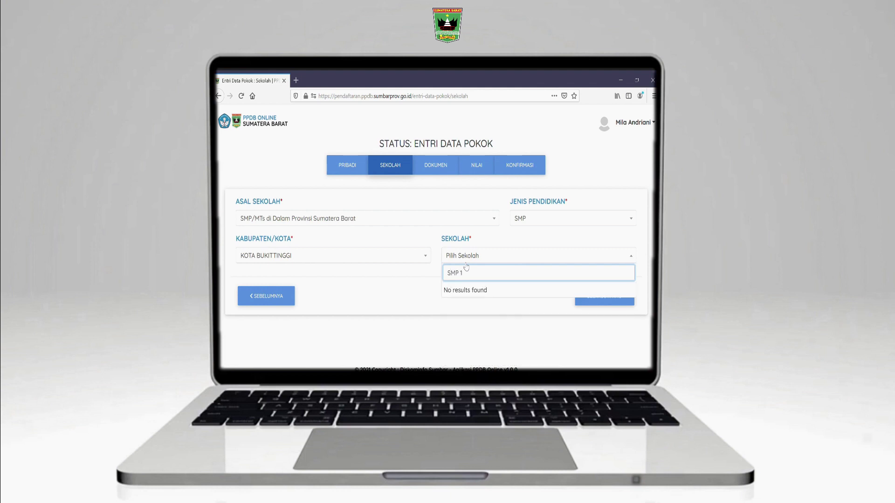
pyautogui.press('BackSpace')
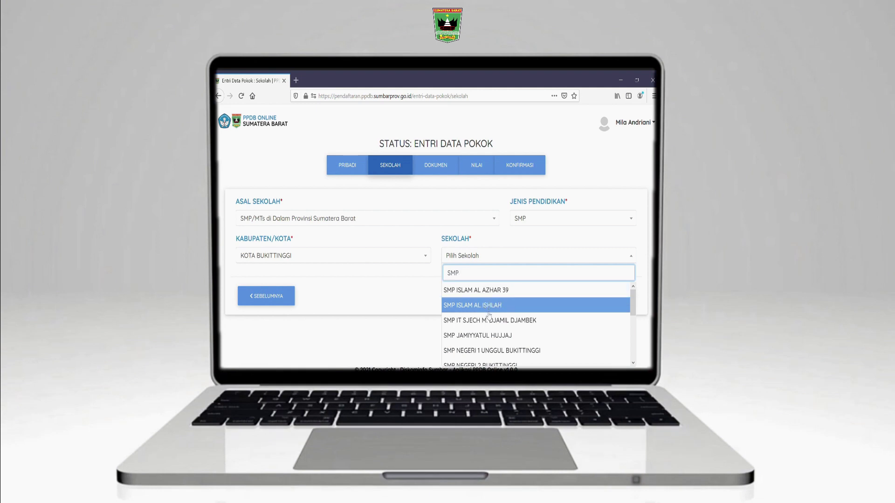
pyautogui.scroll(-2, 489, 305)
pyautogui.click(488, 305)
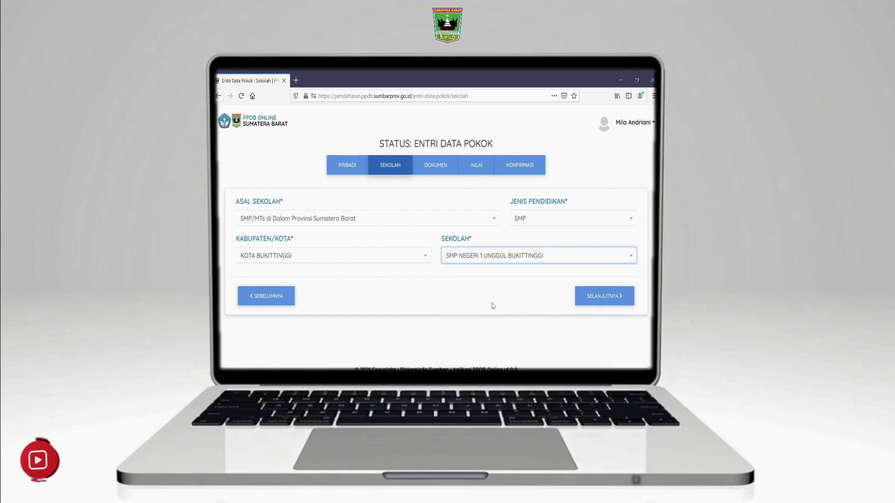
pyautogui.click(603, 298)
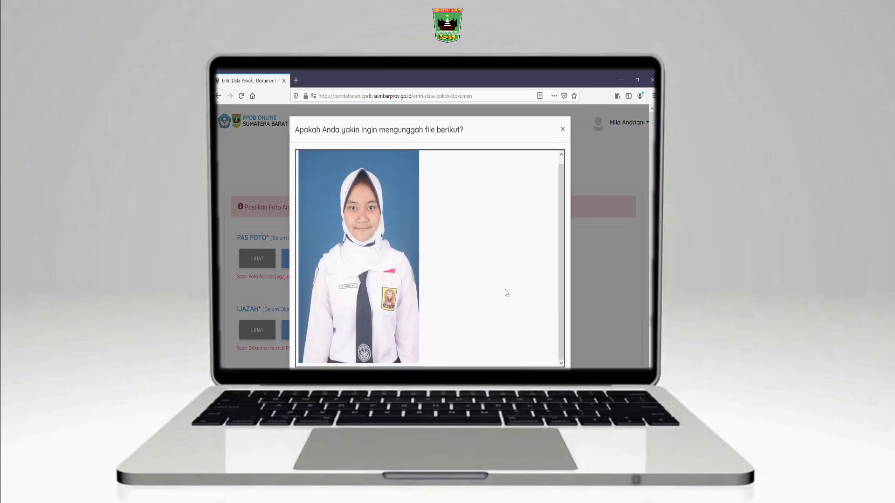
# Confirm the Pas Foto and Kartu Keluarga uploads
pyautogui.scroll(-2, 507, 292)
pyautogui.click(542, 348)
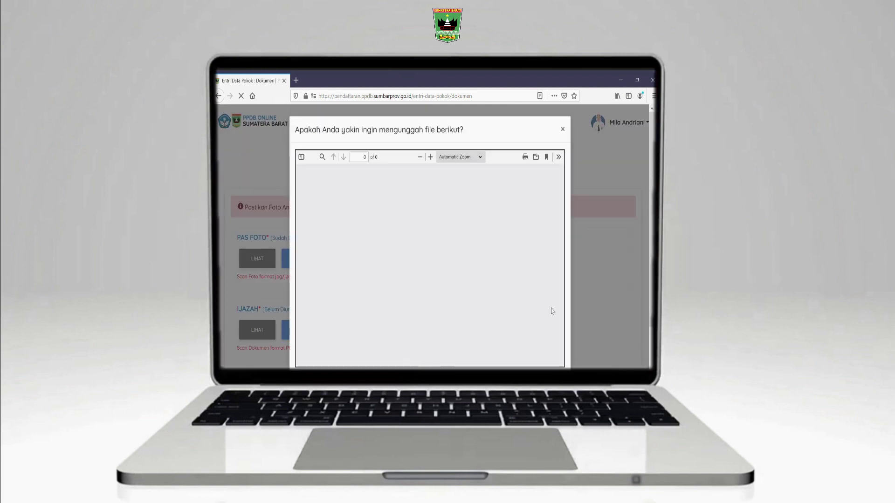
pyautogui.scroll(-2, 563, 317)
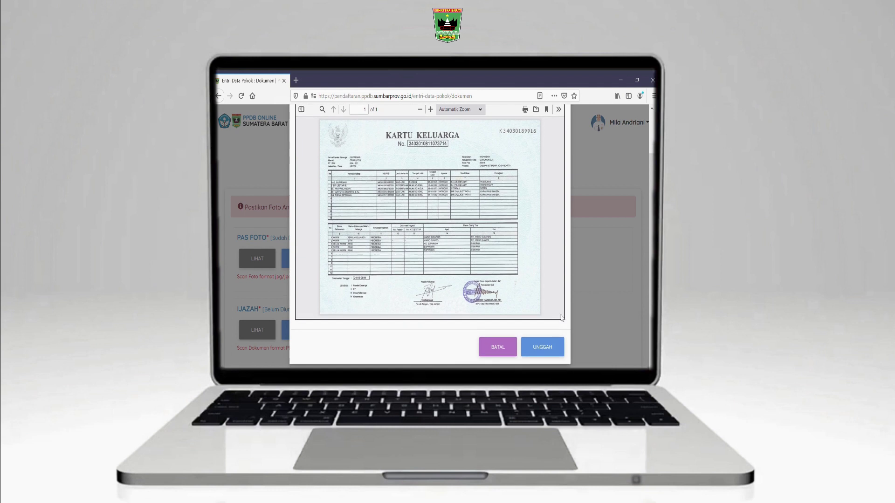
pyautogui.click(552, 347)
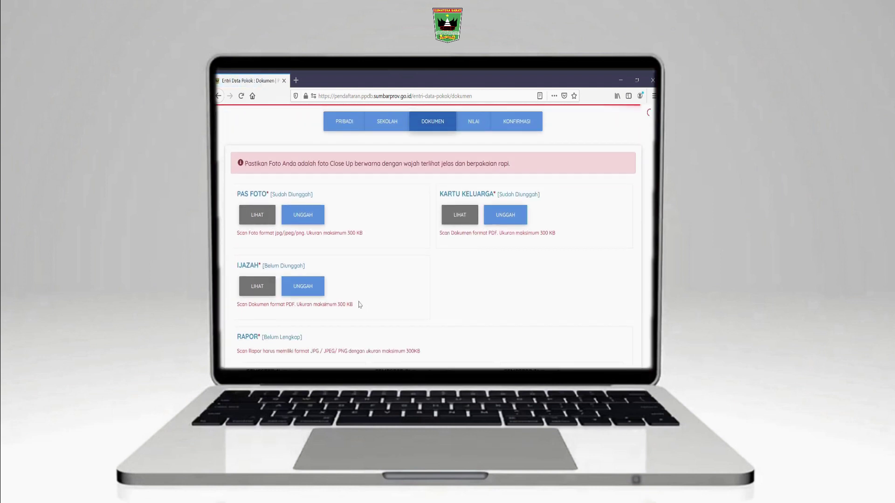
# Choose the Ijazah scan and confirm its upload
pyautogui.click(292, 291)
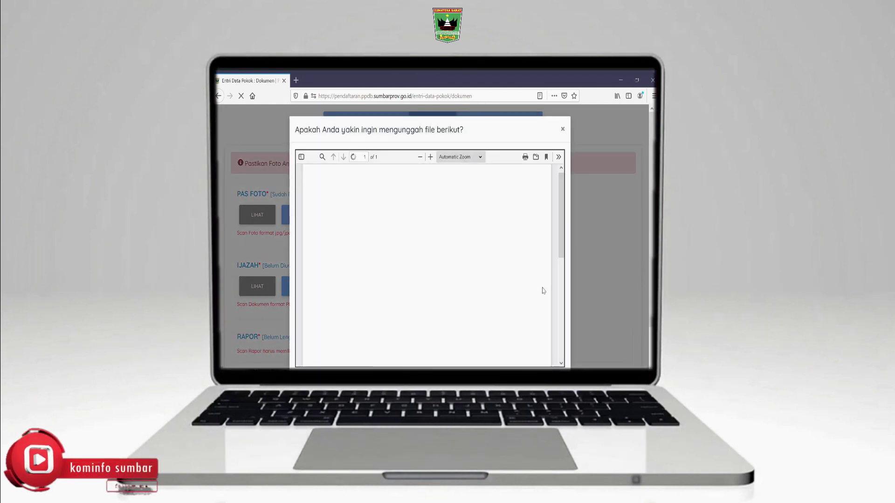
pyautogui.scroll(-10, 549, 295)
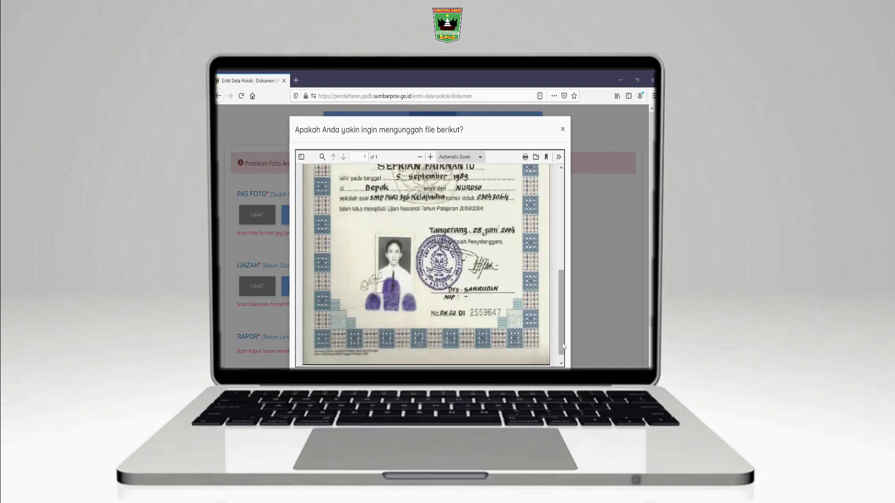
pyautogui.scroll(-3, 581, 358)
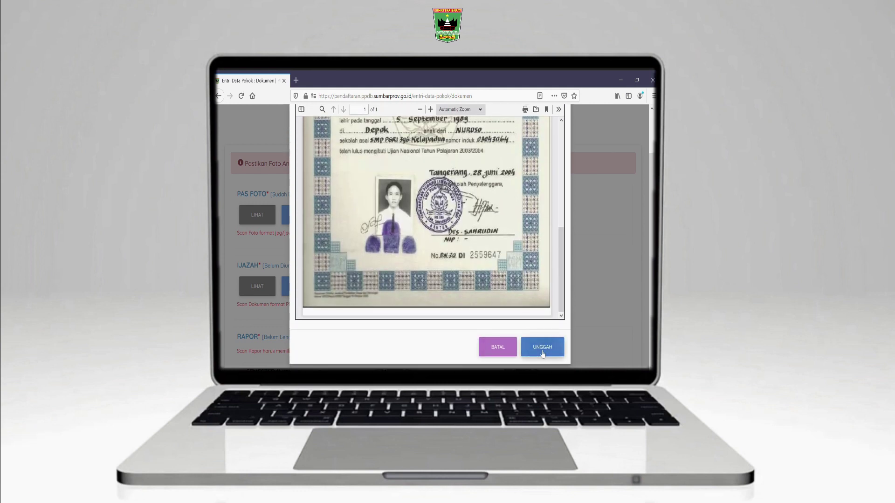
pyautogui.click(541, 348)
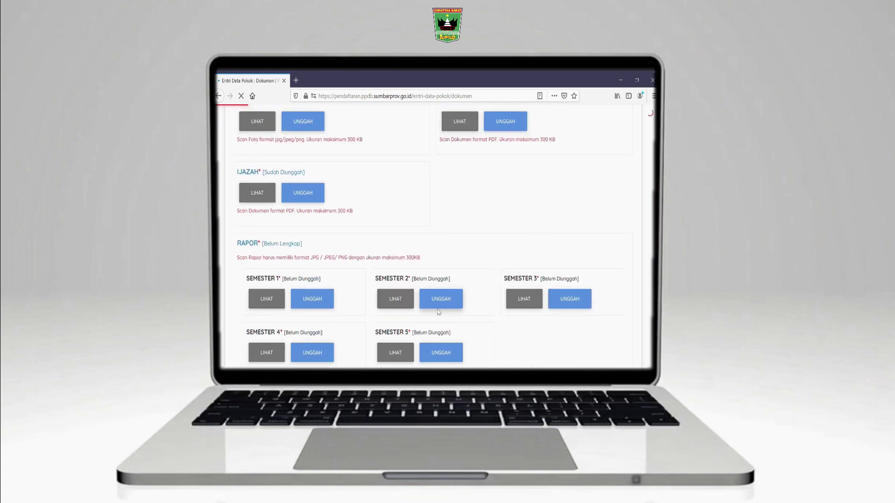
# Upload the Semester 1, 2 and 3 report-card scans
pyautogui.scroll(-3, 438, 312)
pyautogui.click(309, 223)
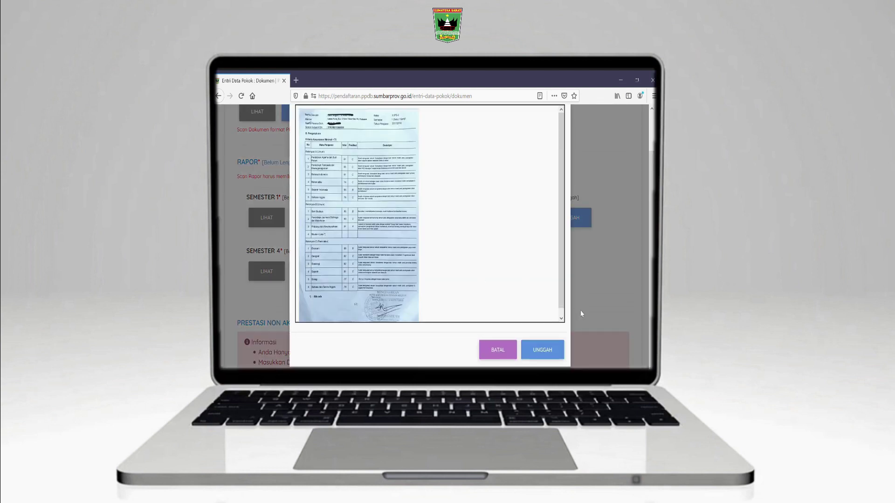
pyautogui.click(545, 347)
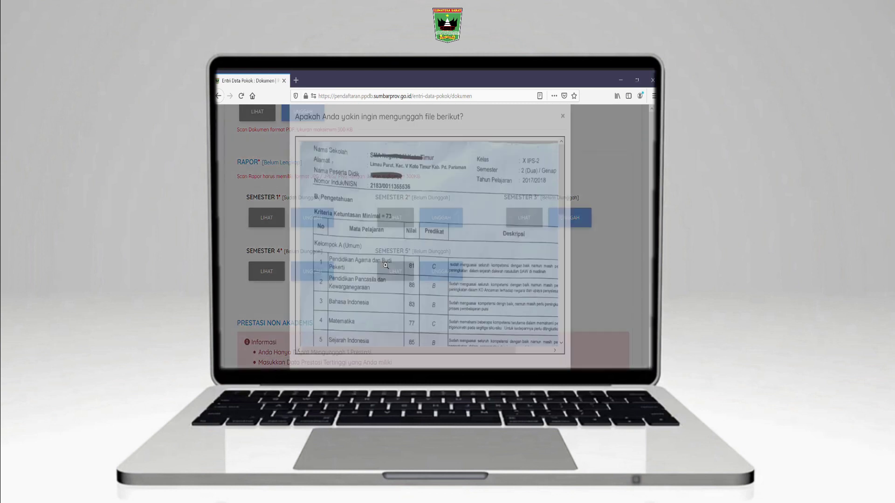
pyautogui.scroll(-2, 613, 310)
pyautogui.click(545, 346)
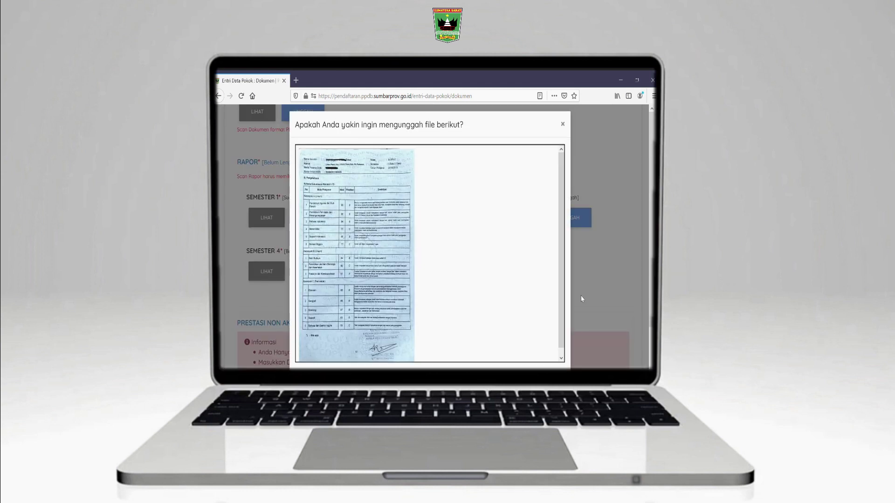
pyautogui.scroll(-2, 581, 299)
pyautogui.click(542, 349)
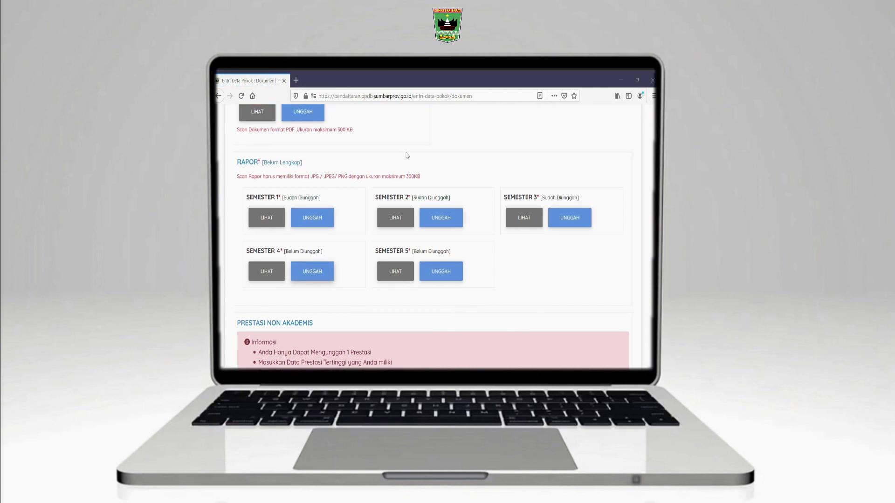
# Upload the Semester 4 and Semester 5 report-card scans
pyautogui.click(396, 309)
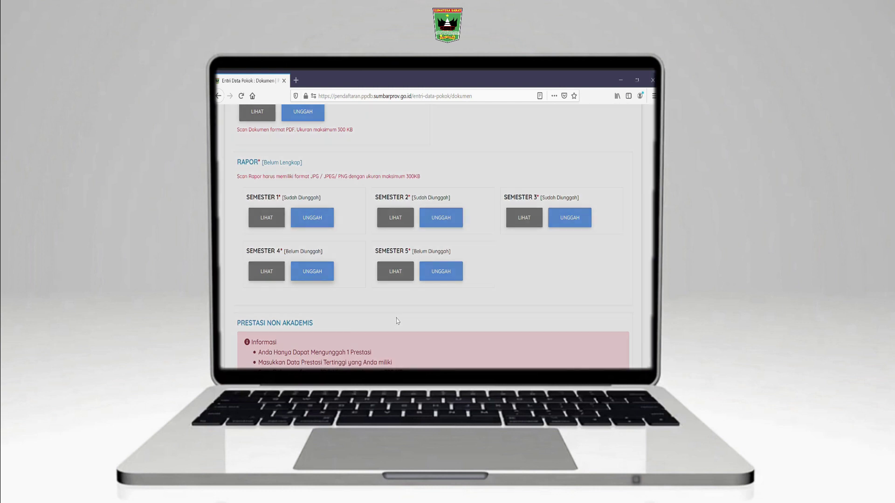
pyautogui.click(556, 345)
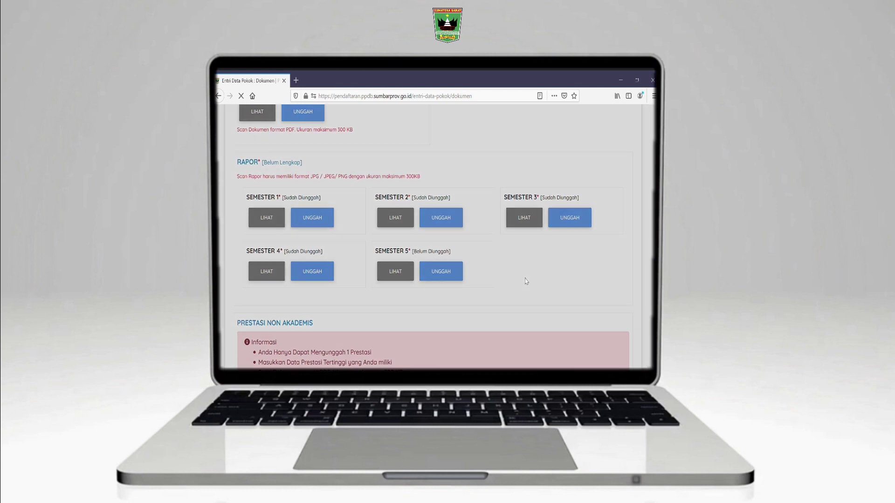
pyautogui.scroll(-2, 582, 322)
pyautogui.click(552, 346)
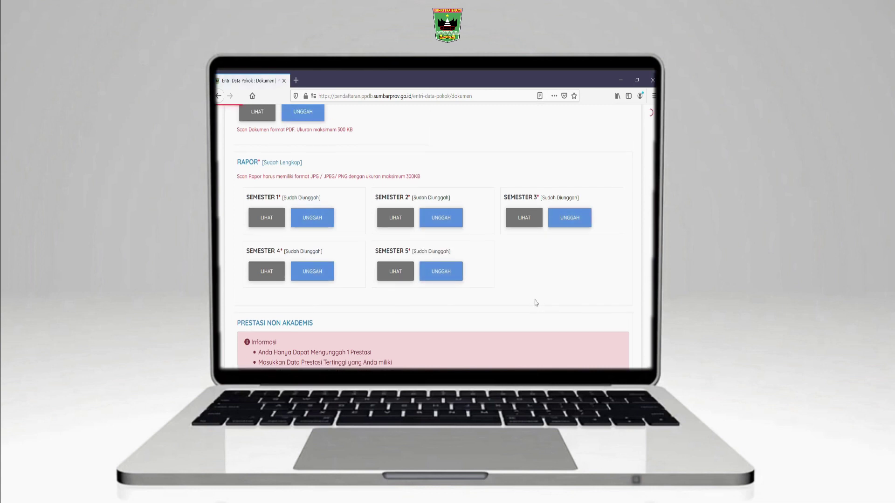
pyautogui.scroll(-2, 532, 301)
pyautogui.scroll(-4, 532, 300)
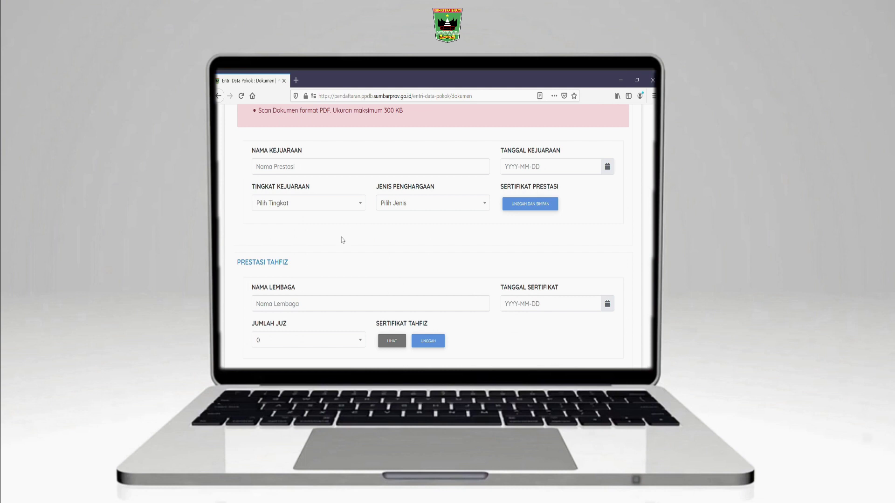
# Set the low-income document type to PIP / KIP and enter its document number
pyautogui.scroll(-3, 343, 240)
pyautogui.scroll(-3, 345, 240)
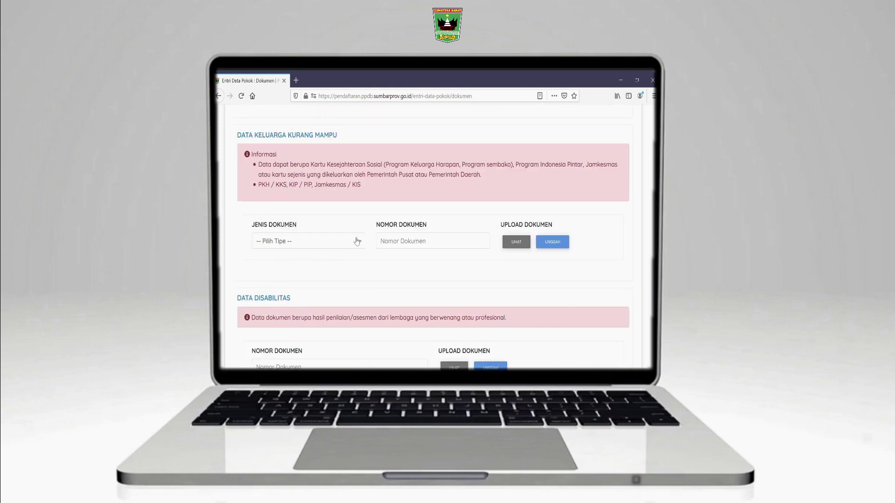
pyautogui.click(358, 242)
pyautogui.click(265, 306)
pyautogui.click(409, 243)
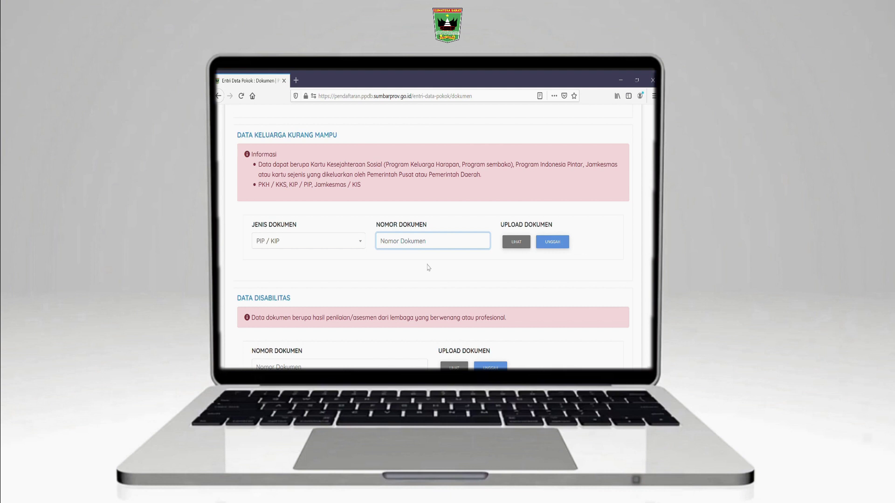
# Upload the KIP card scan and proceed to the grade entry step
pyautogui.click(552, 242)
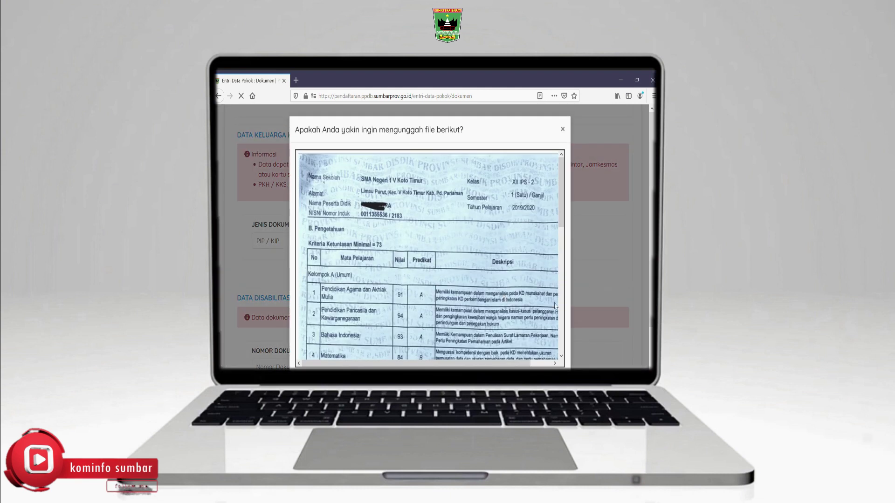
pyautogui.scroll(-2, 567, 307)
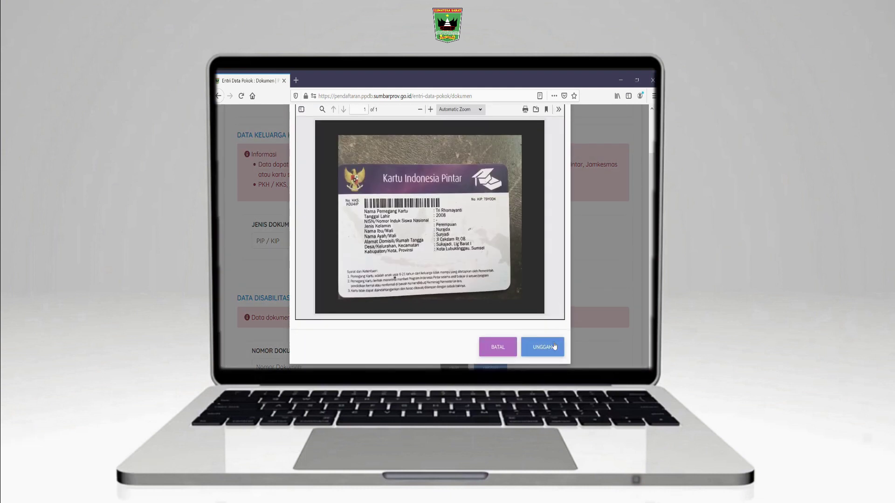
pyautogui.click(550, 347)
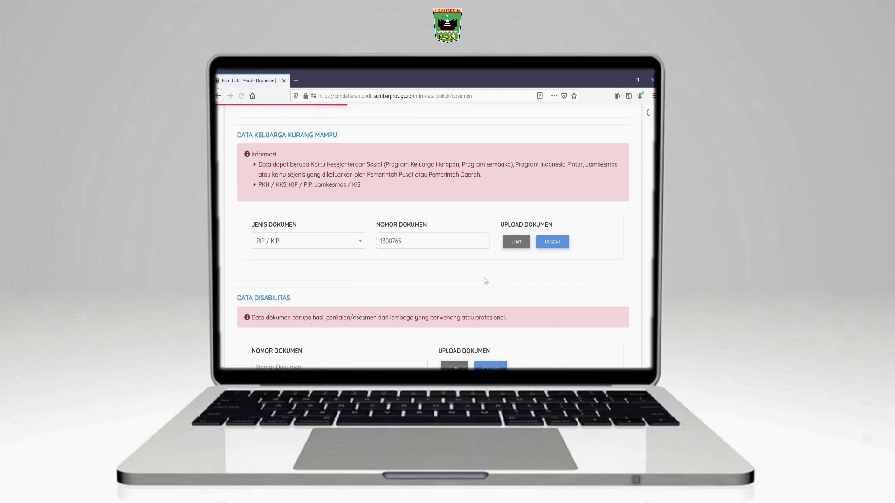
pyautogui.scroll(-4, 485, 281)
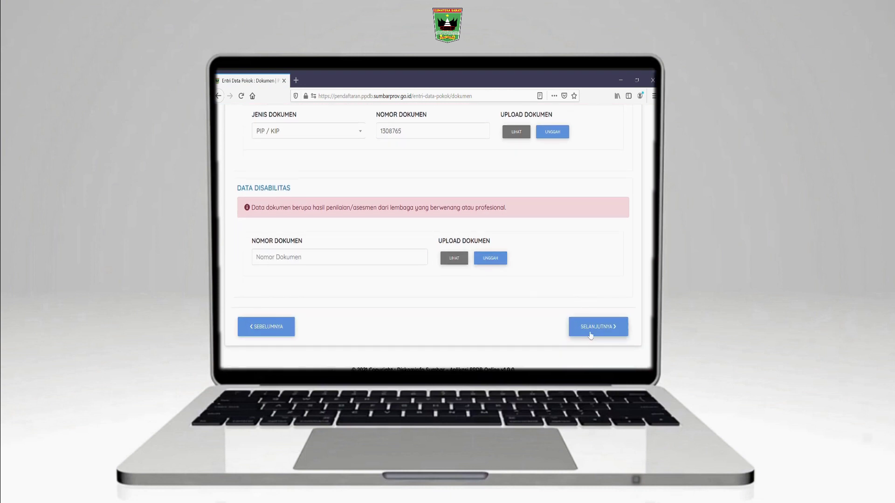
pyautogui.scroll(6, 463, 280)
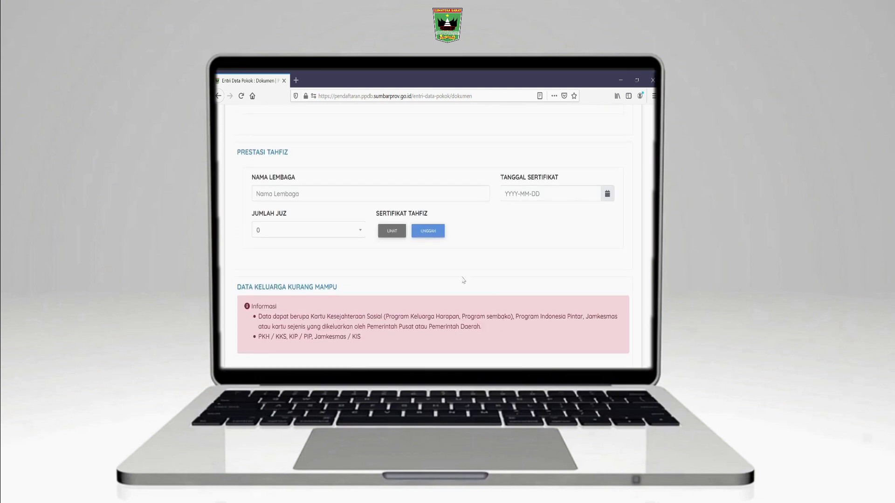
pyautogui.scroll(-6, 524, 313)
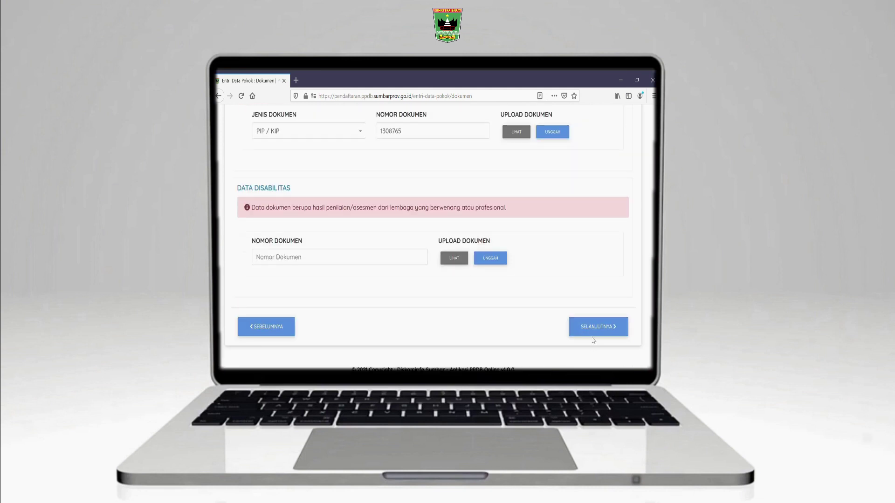
pyautogui.click(597, 332)
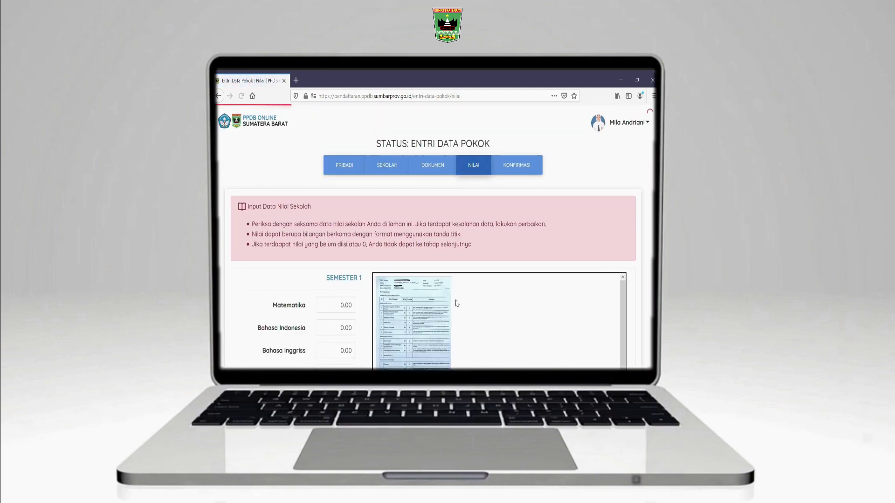
# Enter the semester 1 grades 81, 70, 80, 88 and 87 in the Nilai table
pyautogui.scroll(-2, 455, 300)
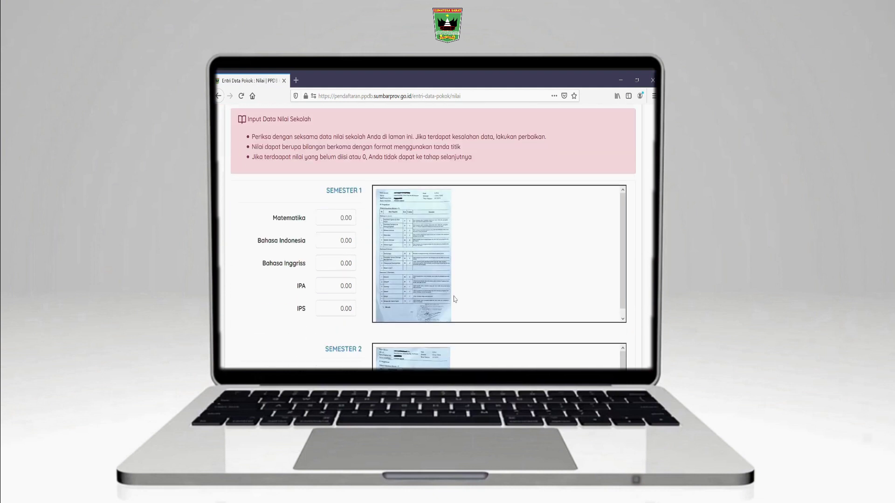
pyautogui.click(346, 222)
pyautogui.moveTo(347, 226); pyautogui.dragTo(332, 268)
pyautogui.write('8')
pyautogui.write('70')
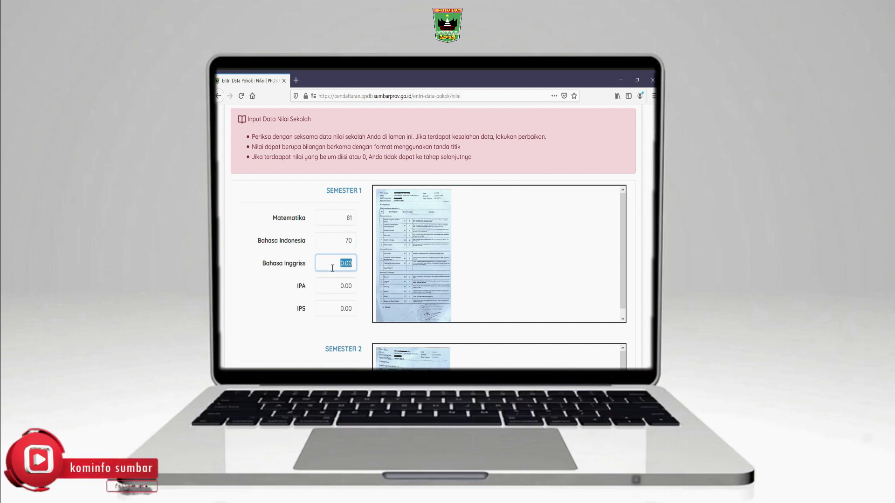
pyautogui.write('80')
pyautogui.moveTo(354, 288); pyautogui.dragTo(326, 313)
pyautogui.write('8')
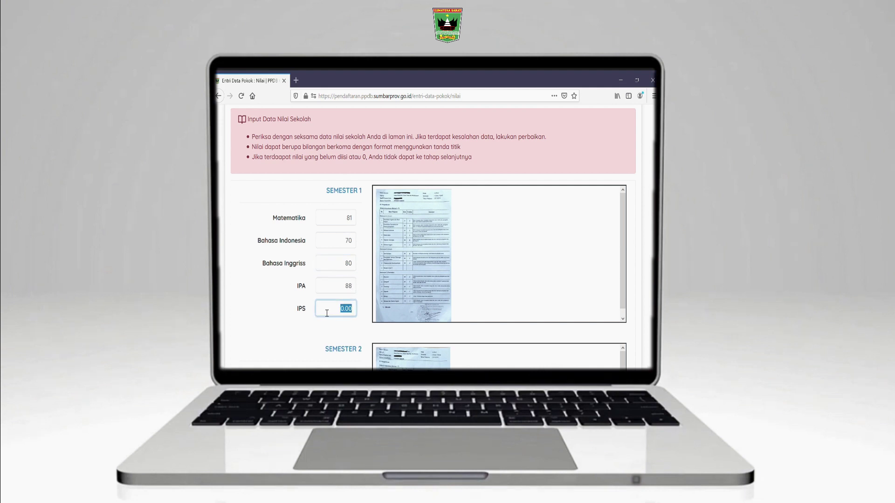
pyautogui.write('87')
pyautogui.scroll(-3, 336, 313)
pyautogui.moveTo(354, 246); pyautogui.dragTo(339, 251)
pyautogui.write('90')
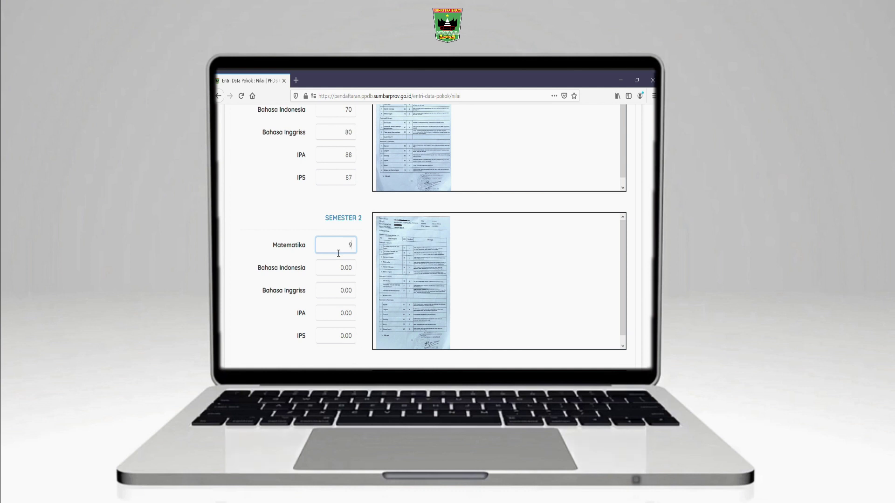
# Set every semester 2 subject grade to 90
pyautogui.doubleClick(352, 251)
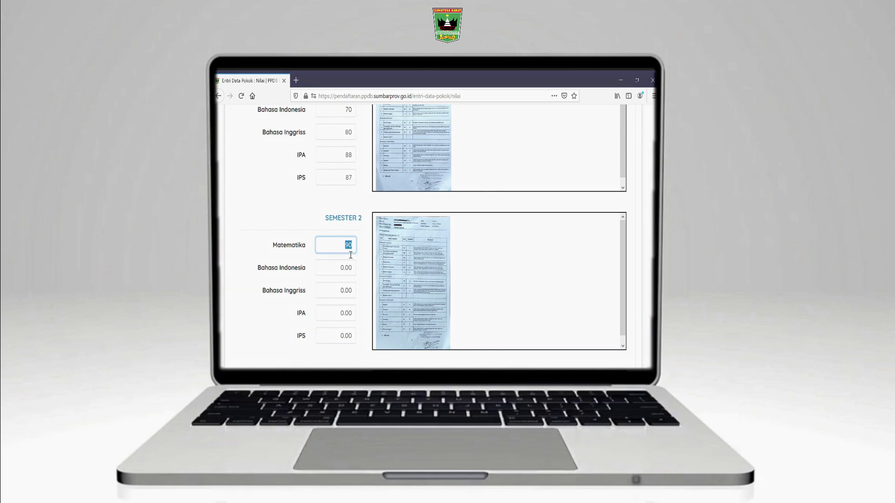
pyautogui.doubleClick(350, 269)
pyautogui.write('90')
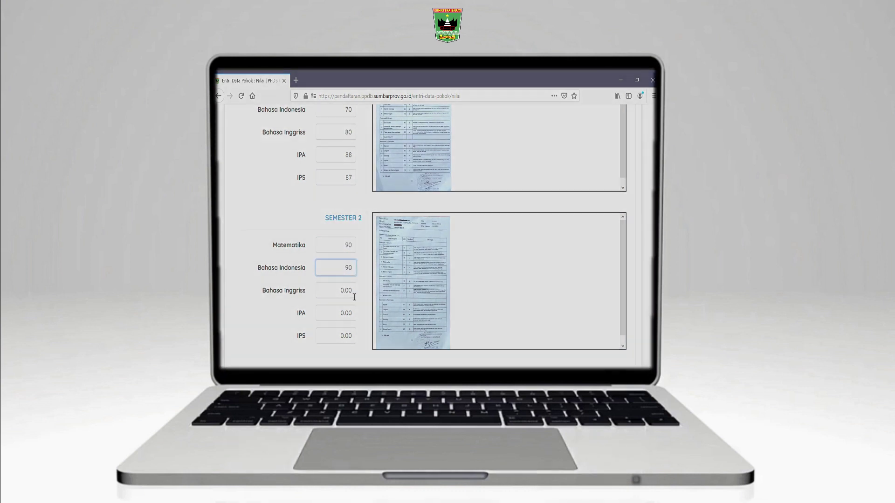
pyautogui.doubleClick(350, 292)
pyautogui.write('90')
pyautogui.doubleClick(349, 313)
pyautogui.write('90')
pyautogui.scroll(-3, 356, 222)
pyautogui.doubleClick(349, 205)
pyautogui.write('90')
# Set every semester 3 subject grade to 90
pyautogui.doubleClick(353, 274)
pyautogui.write('90')
pyautogui.doubleClick(340, 297)
pyautogui.write('90')
pyautogui.scroll(-3, 357, 230)
pyautogui.doubleClick(329, 190)
pyautogui.write('90')
pyautogui.doubleClick(353, 213)
pyautogui.write('90')
pyautogui.doubleClick(355, 237)
pyautogui.write('90')
# Set every semester 4 subject grade to 90
pyautogui.scroll(-3, 344, 252)
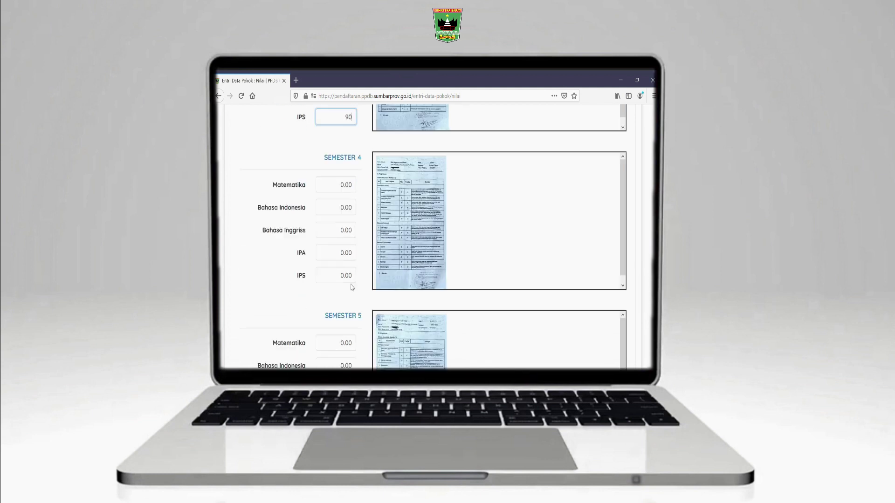
pyautogui.doubleClick(350, 168)
pyautogui.write('90')
pyautogui.doubleClick(345, 192)
pyautogui.write('90')
pyautogui.doubleClick(350, 216)
pyautogui.write('90')
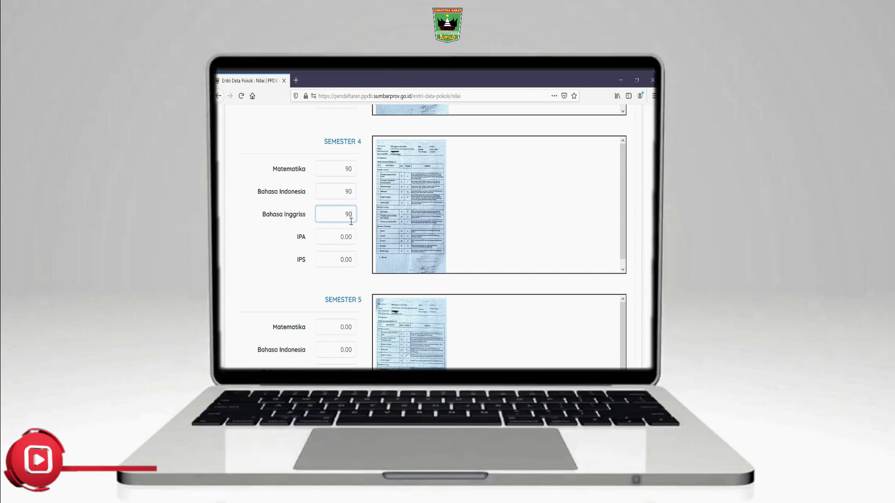
pyautogui.doubleClick(352, 237)
pyautogui.write('90')
pyautogui.scroll(-2, 351, 231)
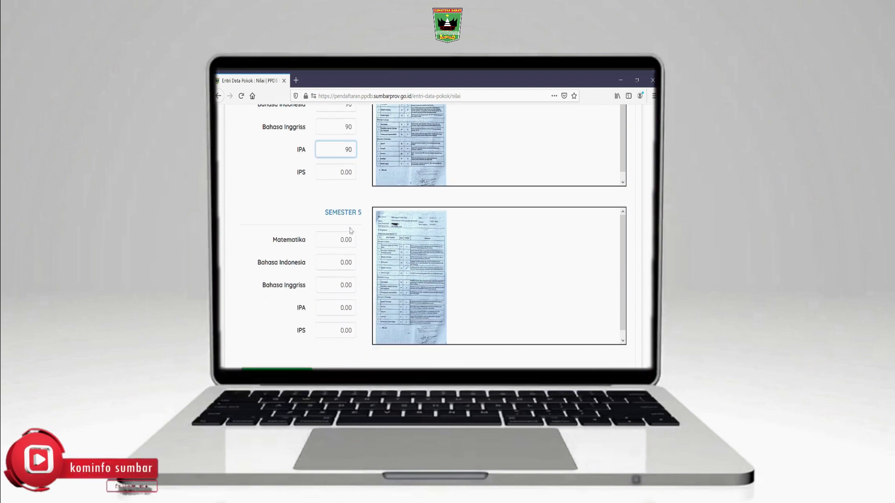
pyautogui.doubleClick(352, 173)
pyautogui.write('90')
# Set every semester 5 subject grade to 90 and save the changes
pyautogui.doubleClick(349, 239)
pyautogui.write('90')
pyautogui.doubleClick(352, 265)
pyautogui.write('90')
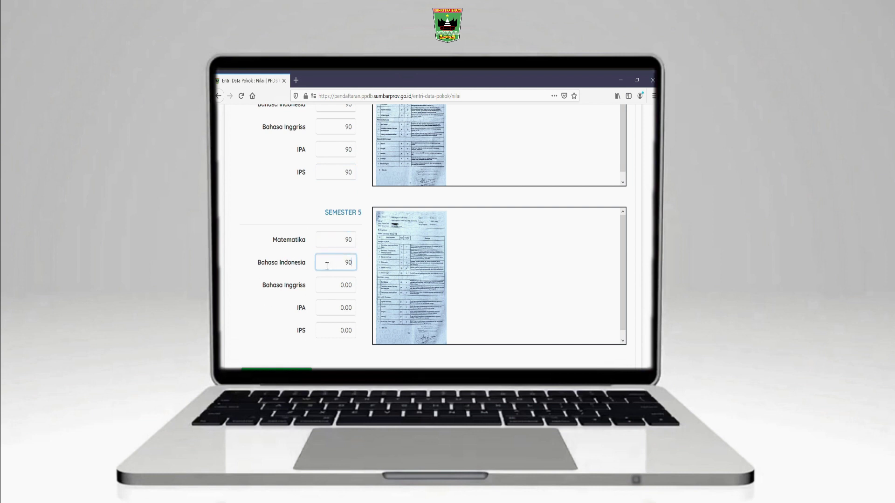
pyautogui.scroll(-2, 340, 235)
pyautogui.doubleClick(330, 203)
pyautogui.write('90')
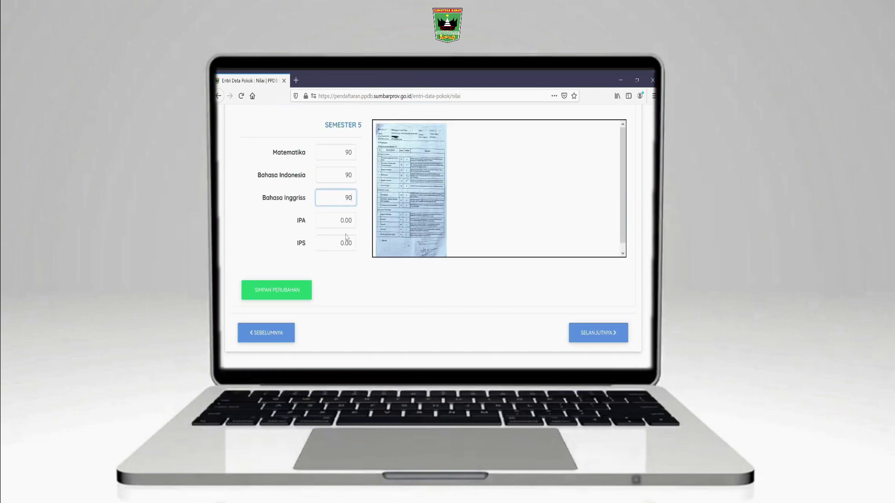
pyautogui.doubleClick(331, 226)
pyautogui.write('90')
pyautogui.doubleClick(338, 247)
pyautogui.write('90')
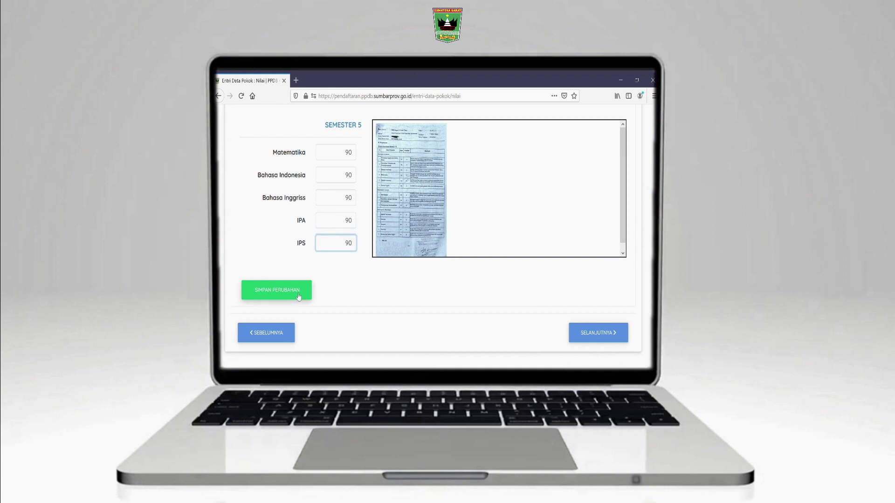
pyautogui.click(298, 296)
# Go to the Konfirmasi page and scroll down to the Data Nilai table
pyautogui.click(616, 340)
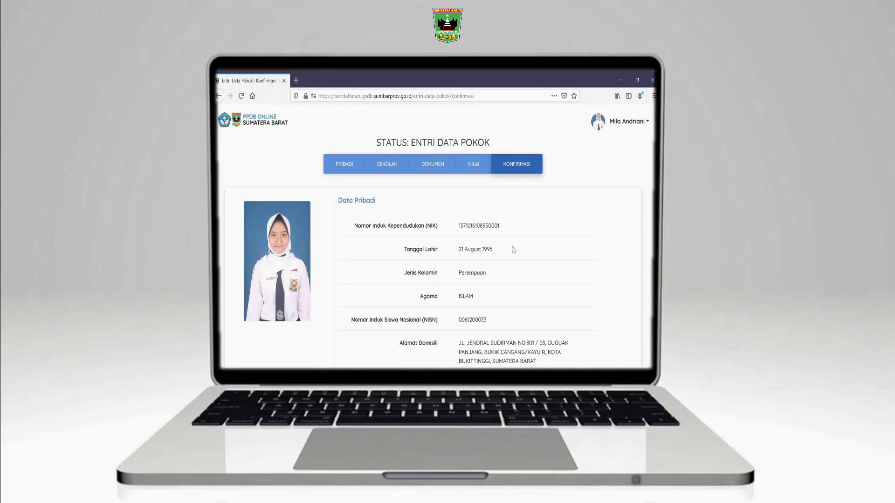
pyautogui.scroll(-2, 513, 253)
pyautogui.scroll(-2, 513, 250)
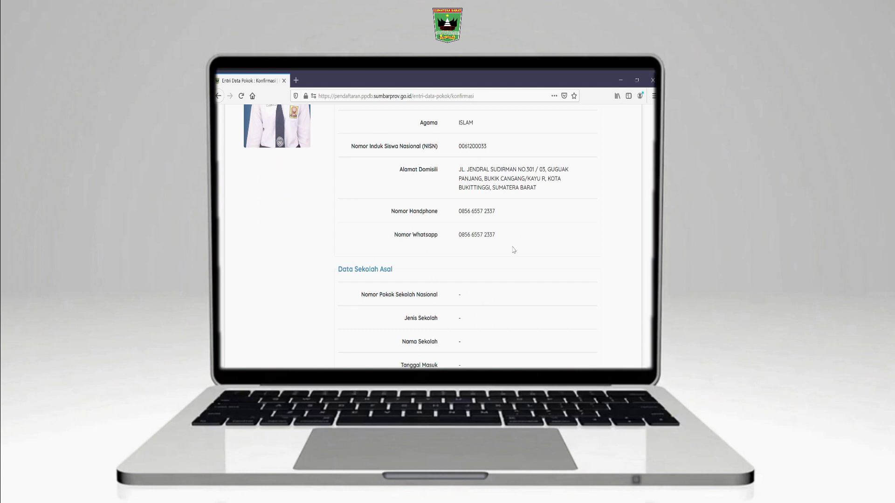
pyautogui.scroll(-3, 513, 250)
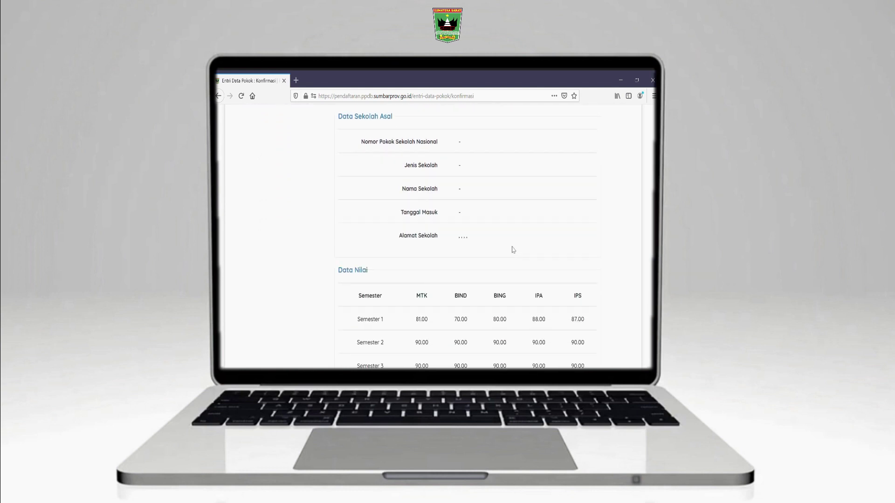